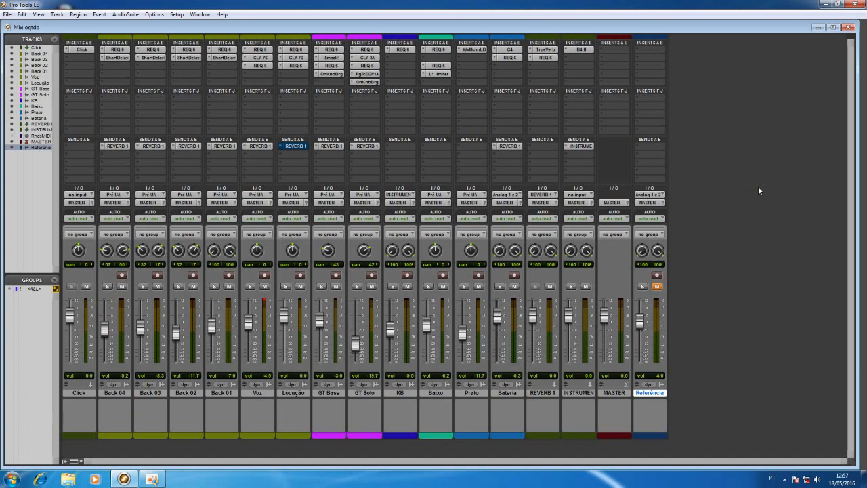
# Step: Switch to the Edit window and play back the end of the song from around the Final marker
pyautogui.hotkey('ctrl', '=')
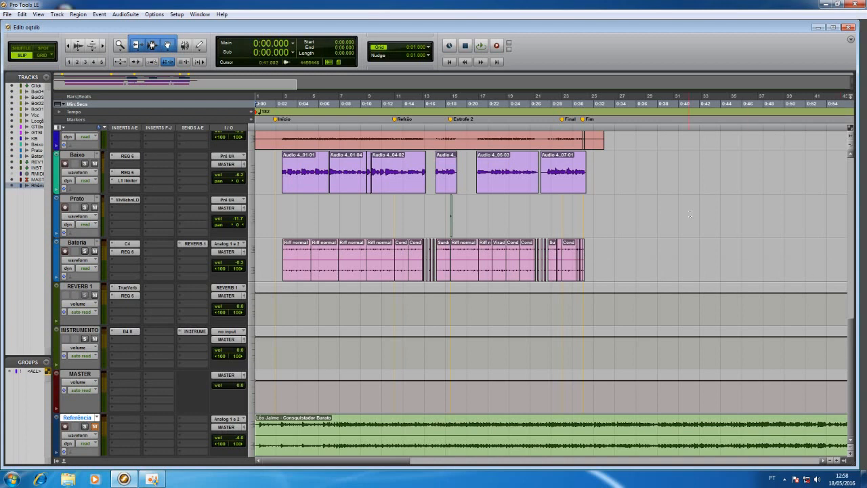
pyautogui.click(570, 212)
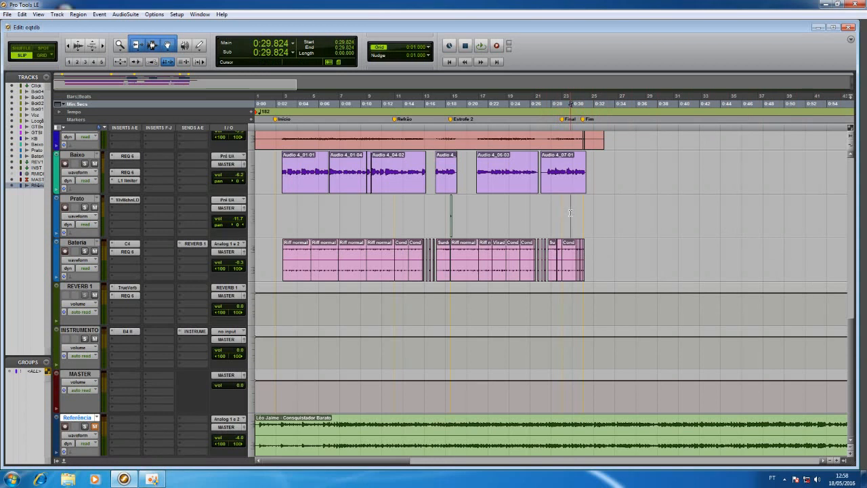
pyautogui.press('space')
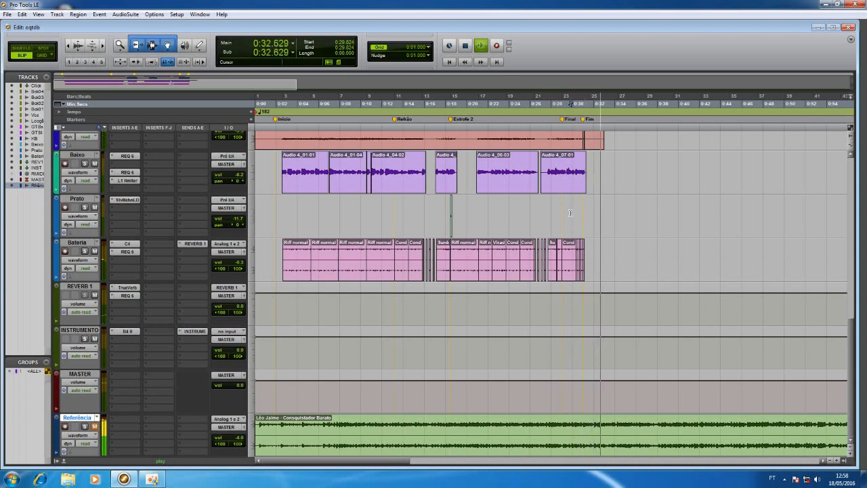
pyautogui.press('space')
pyautogui.click(561, 212)
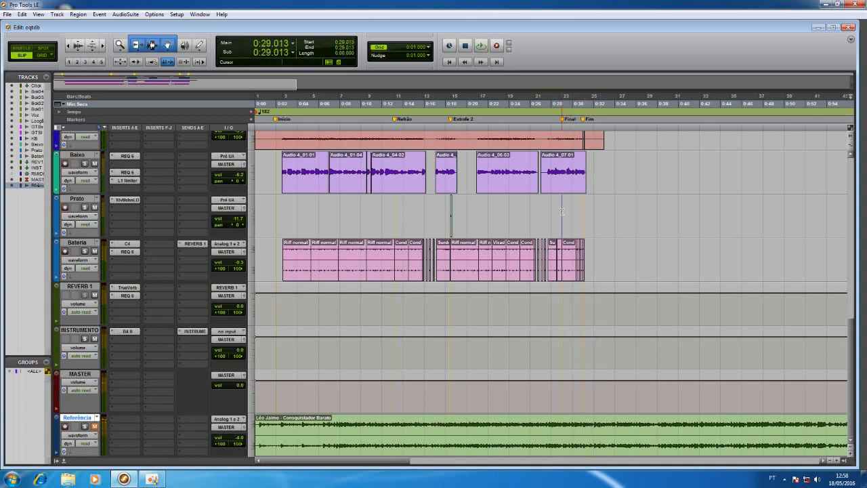
pyautogui.scroll(5, 561, 211)
pyautogui.scroll(5, 561, 211)
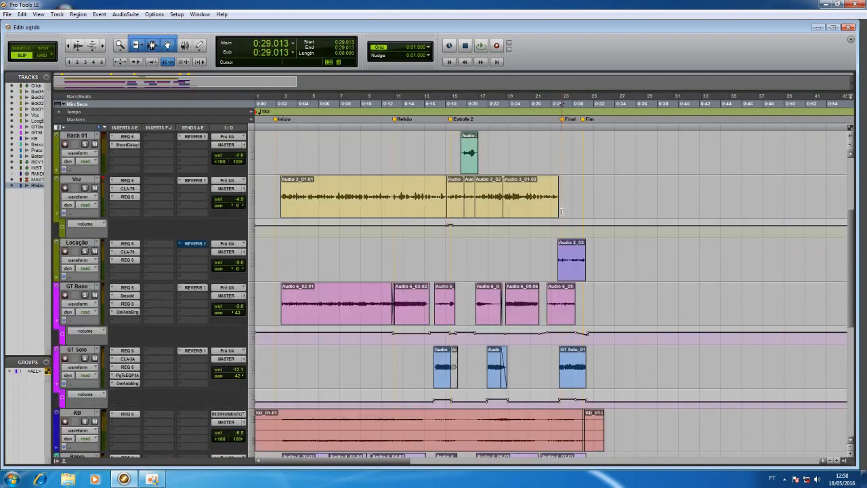
pyautogui.press('space')
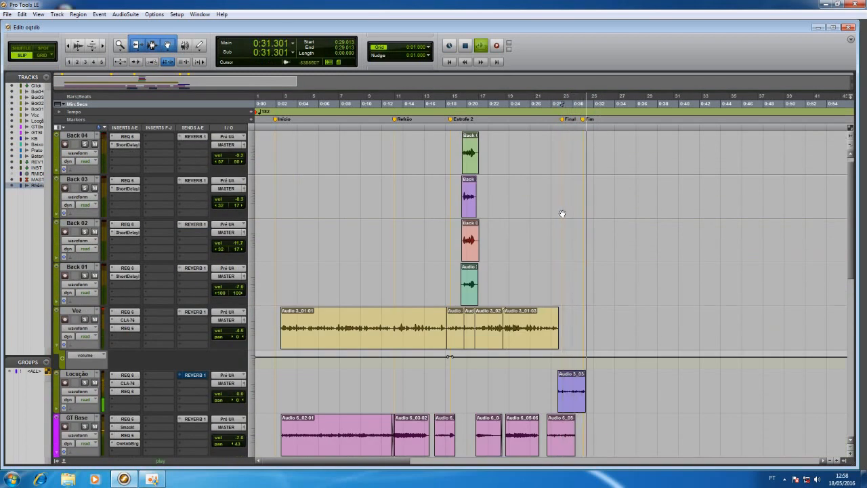
pyautogui.press('space')
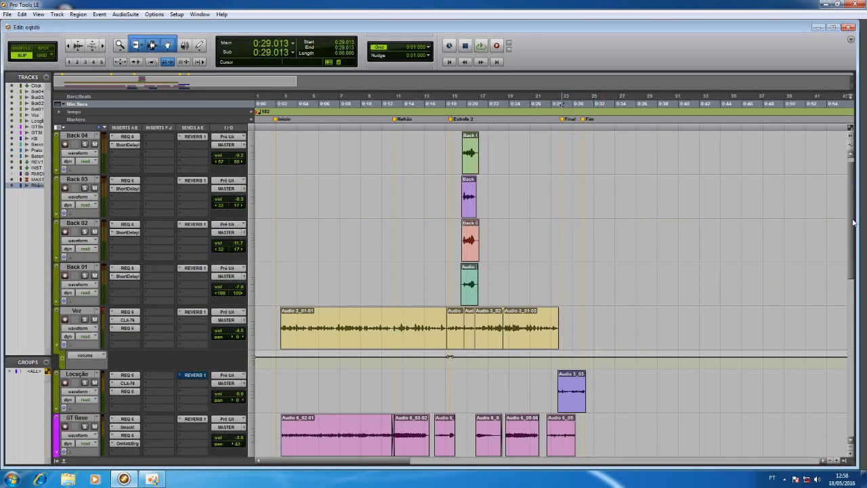
# Step: Play the ending from about 0:30.0, and again from about 0:31.3 just past the Fim marker
pyautogui.moveTo(850, 227); pyautogui.dragTo(850, 380)
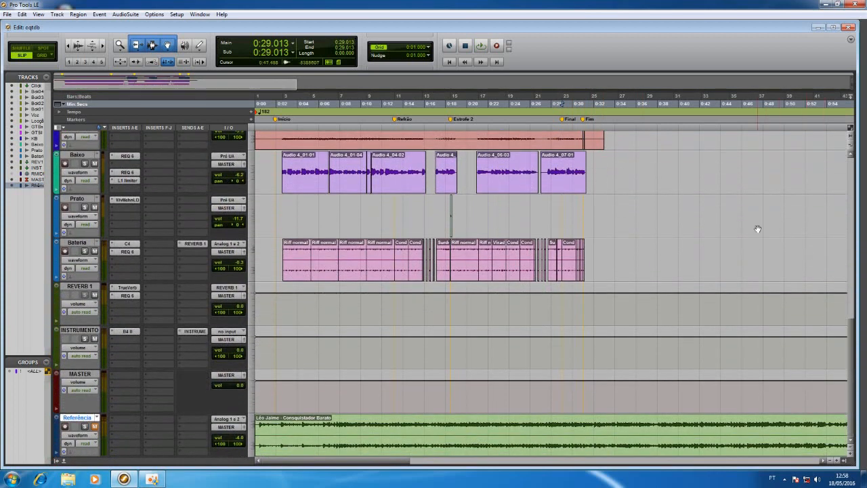
pyautogui.click(572, 206)
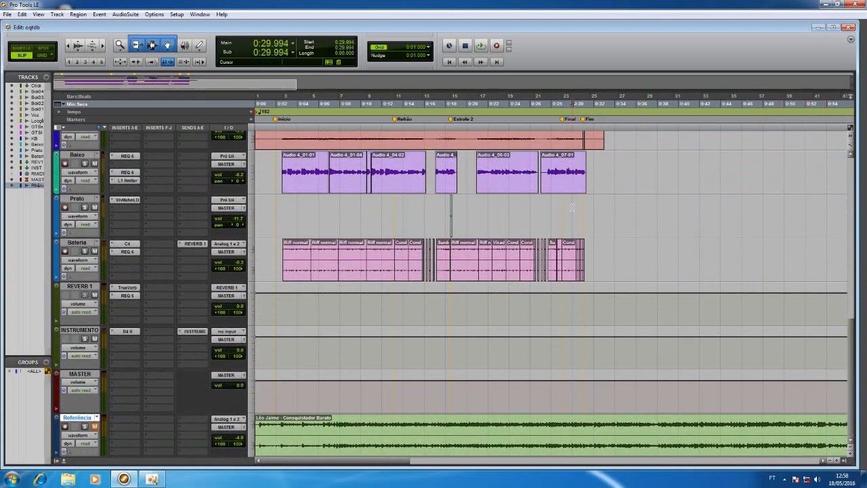
pyautogui.hotkey('ctrl', ']')
pyautogui.hotkey('ctrl', ']')
pyautogui.hotkey('ctrl', ']')
pyautogui.press('space')
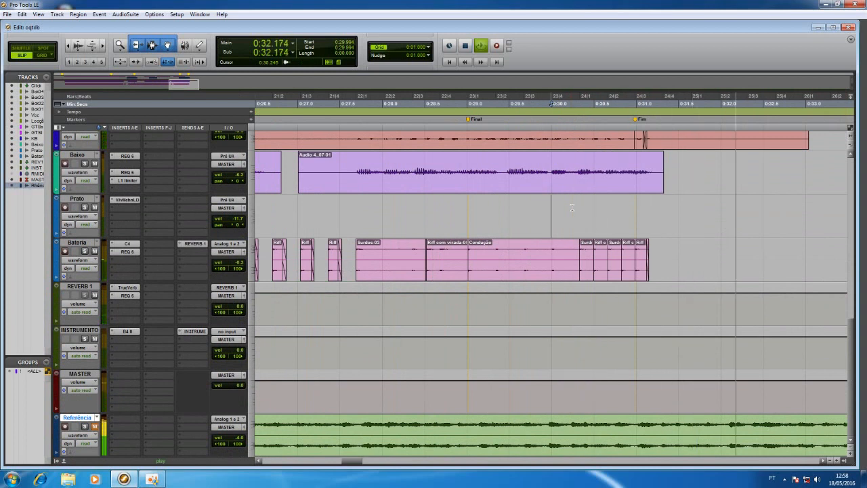
pyautogui.press('space')
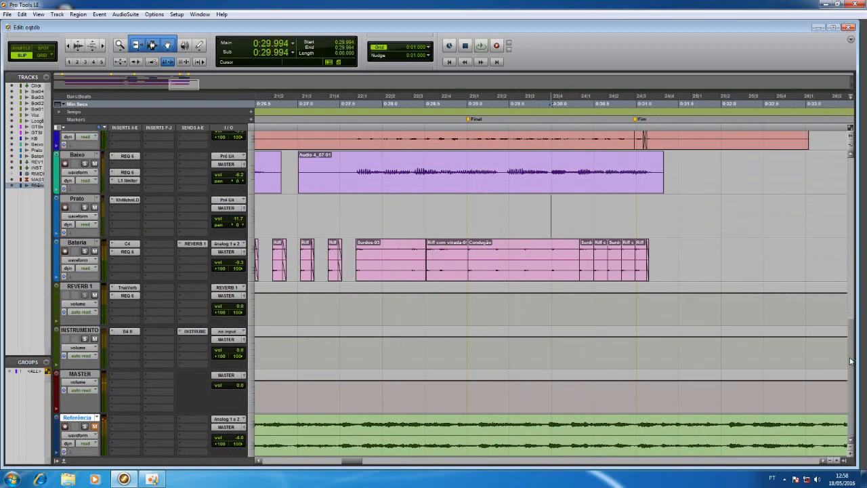
pyautogui.click(660, 391)
pyautogui.press('space')
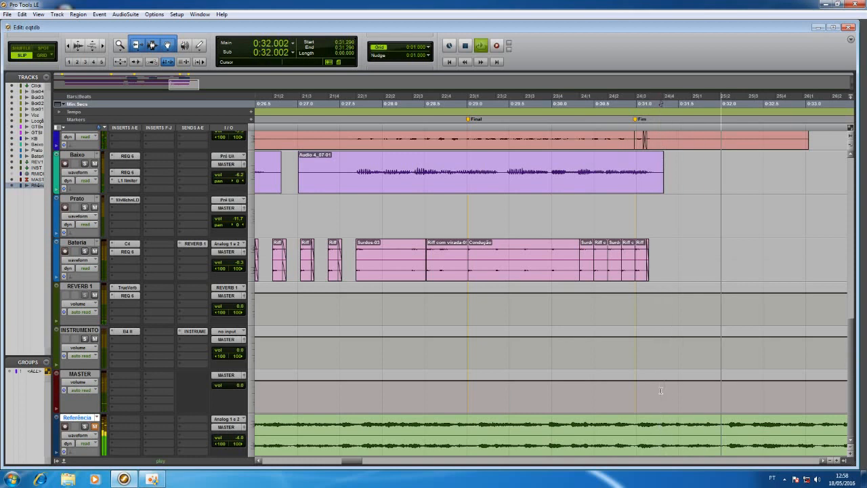
pyautogui.press('space')
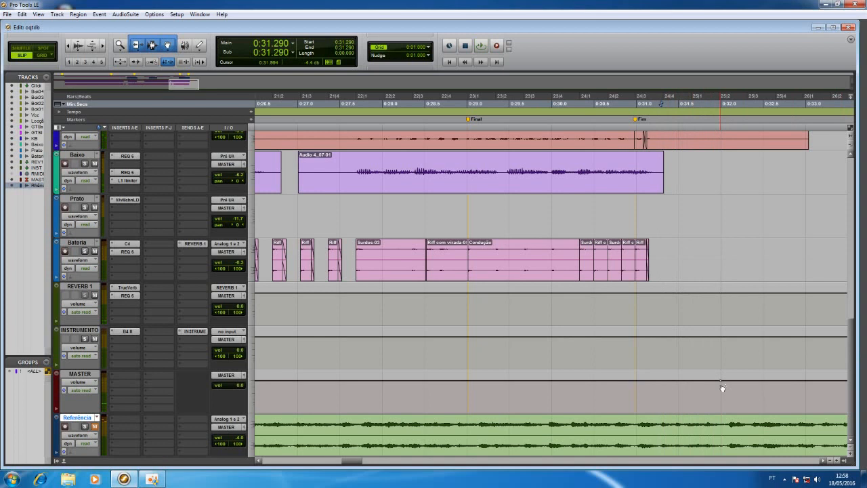
# Step: Draw a volume automation fade-out on the MASTER track from about 0:32.0 to 0:32.25, and play back the ending
pyautogui.click(755, 384)
pyautogui.moveTo(739, 382); pyautogui.dragTo(740, 410)
pyautogui.click(734, 445)
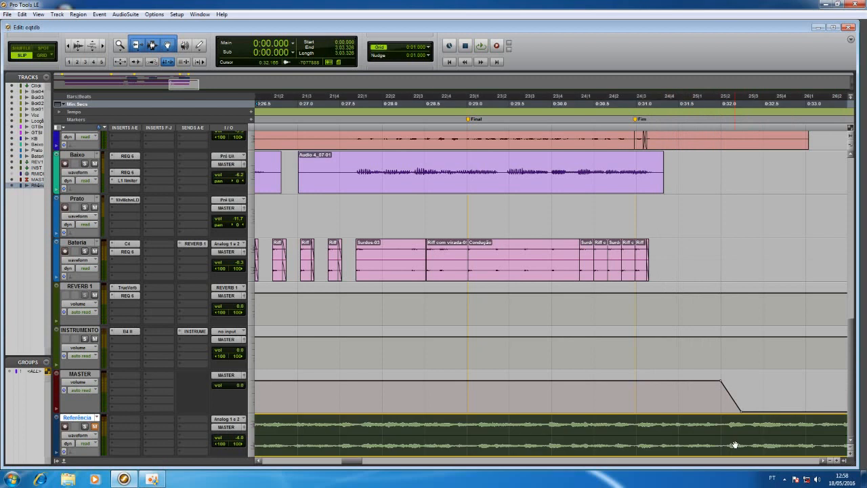
pyautogui.click(494, 346)
pyautogui.press('space')
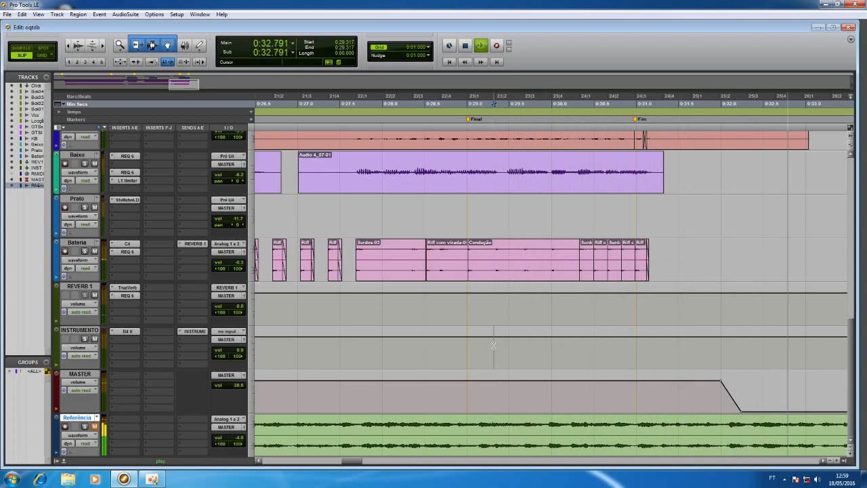
pyautogui.press('space')
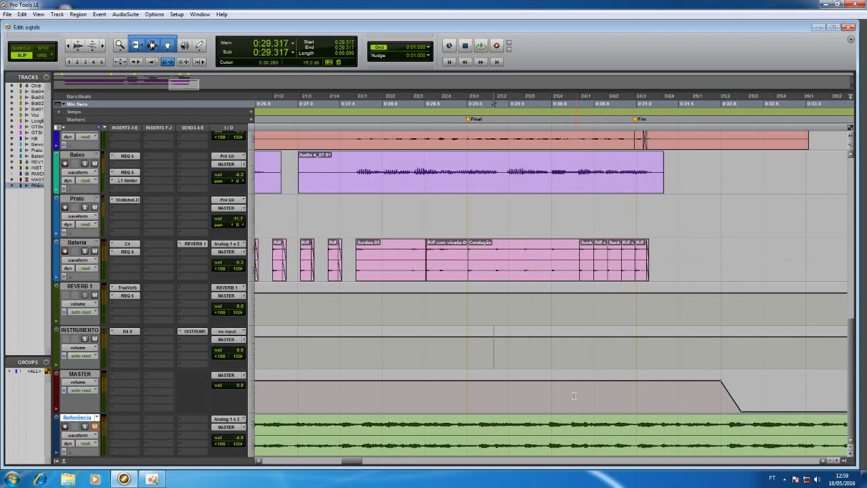
# Step: Place the playback position at about 0:19.7 and insert the multichannel iZotope Ozone 5 plug-in on the MASTER track
pyautogui.moveTo(743, 395); pyautogui.dragTo(210, 392)
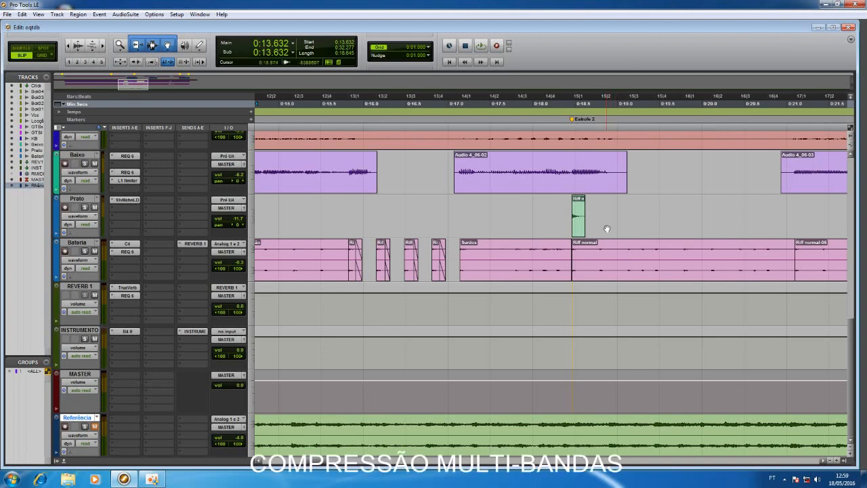
pyautogui.click(678, 299)
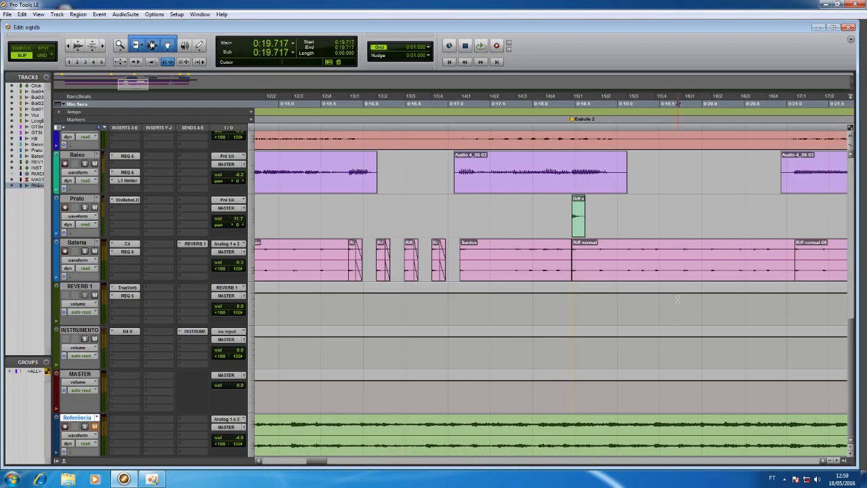
pyautogui.hotkey('ctrl', '=')
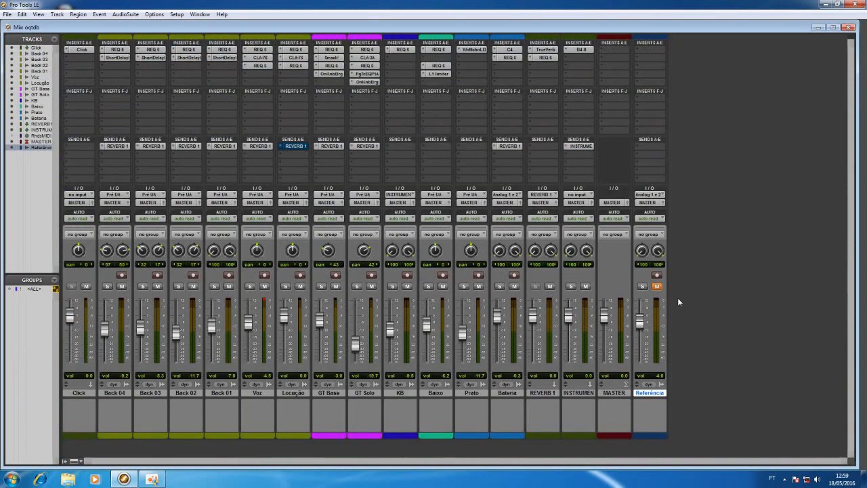
pyautogui.click(621, 98)
pyautogui.moveTo(640, 114)
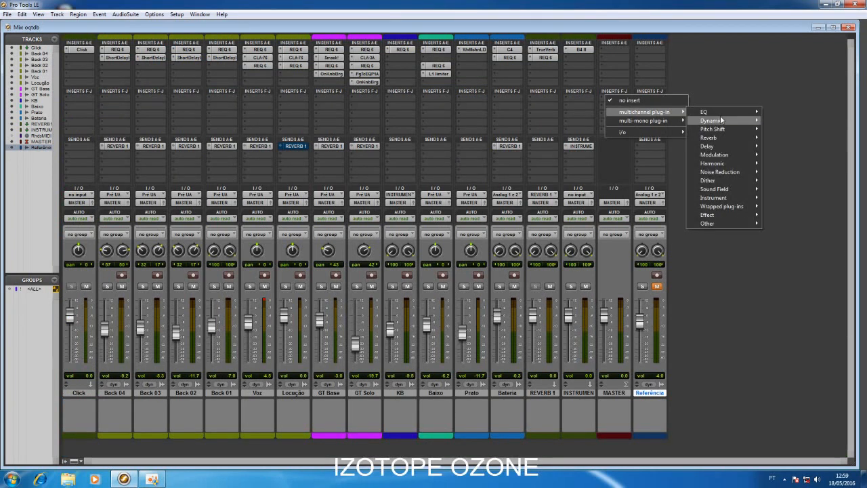
pyautogui.moveTo(722, 121)
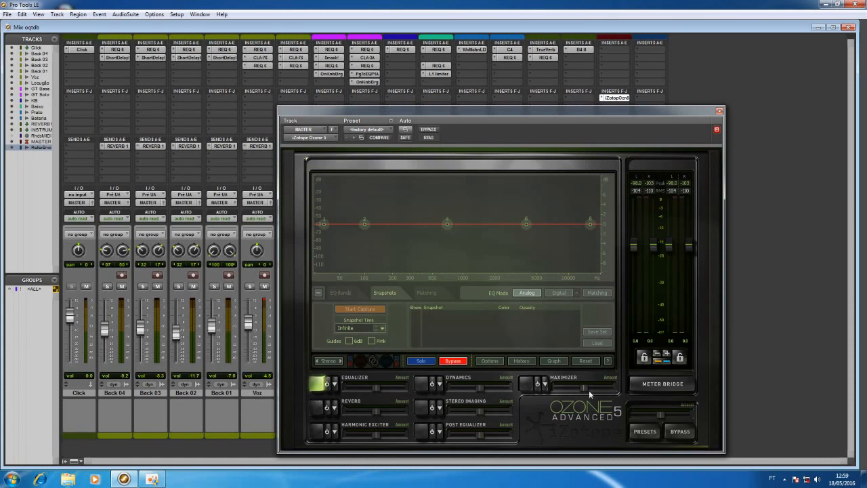
# Step: Enable Ozone's Dynamics module, set the first crossover to 140 Hz, and play the mix
pyautogui.click(419, 384)
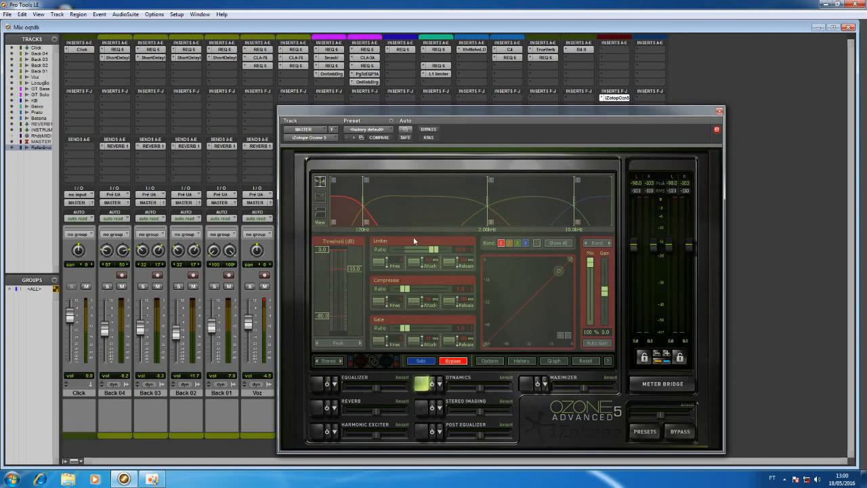
pyautogui.click(433, 383)
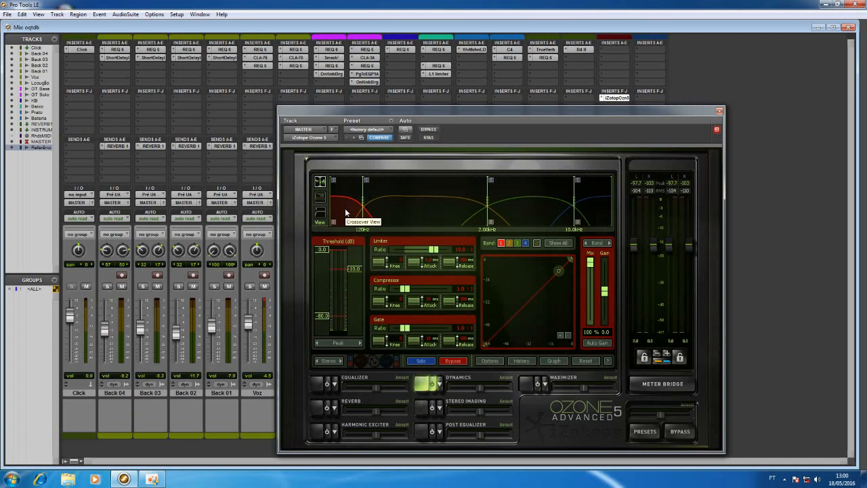
pyautogui.moveTo(361, 199); pyautogui.dragTo(368, 198)
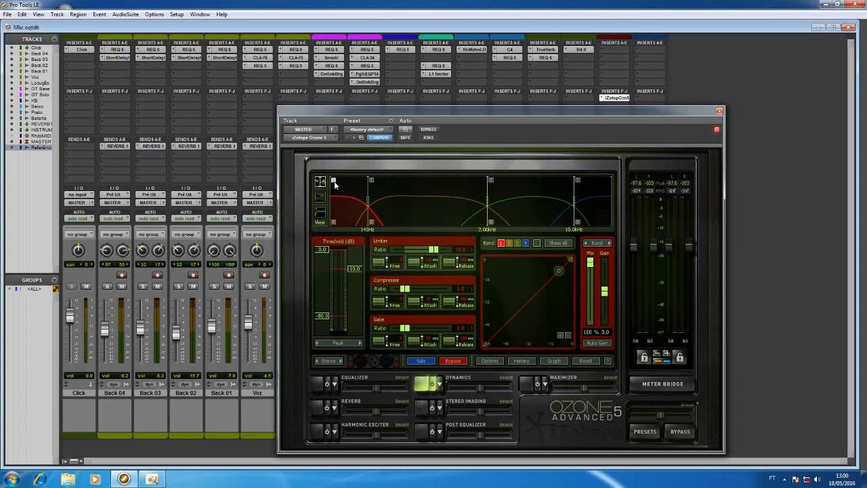
pyautogui.press('space')
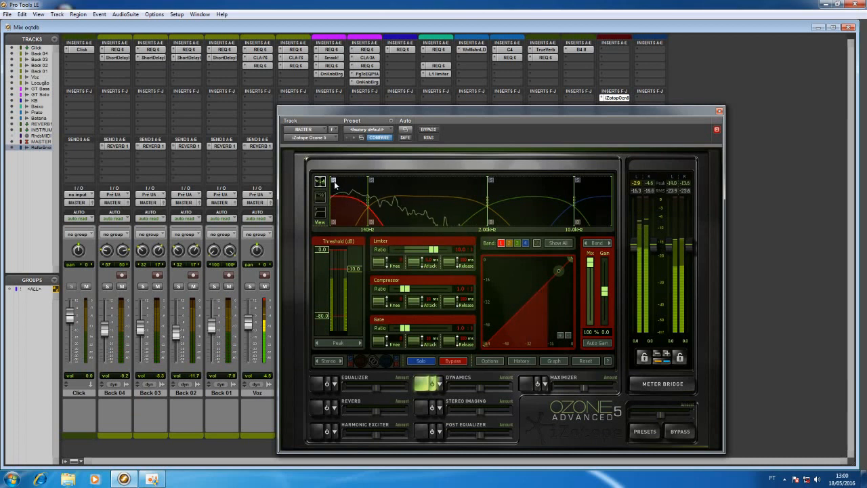
pyautogui.press('space')
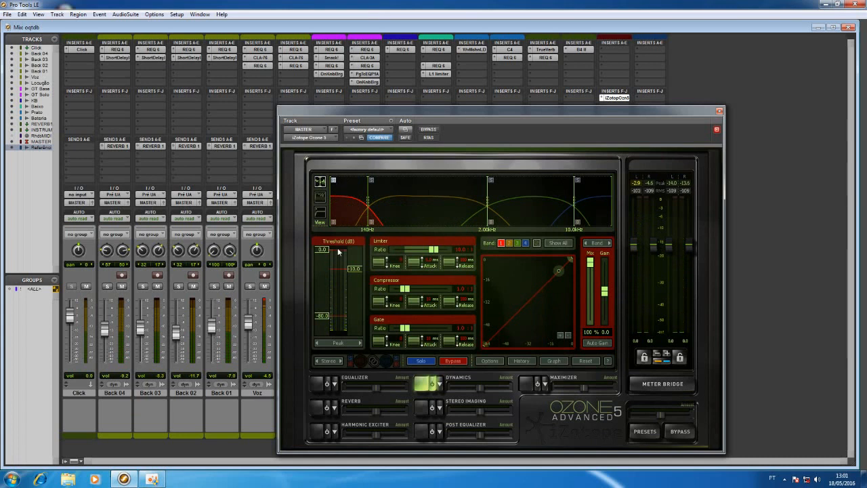
# Step: Lower band 1's thresholds while listening, to -18.9 dB for the limiter and -20.7 dB for the compressor
pyautogui.moveTo(324, 249); pyautogui.dragTo(319, 276)
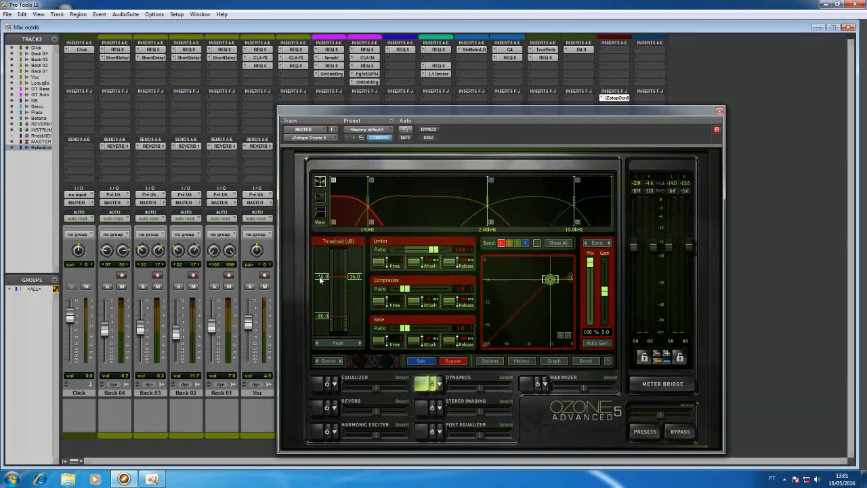
pyautogui.press('space')
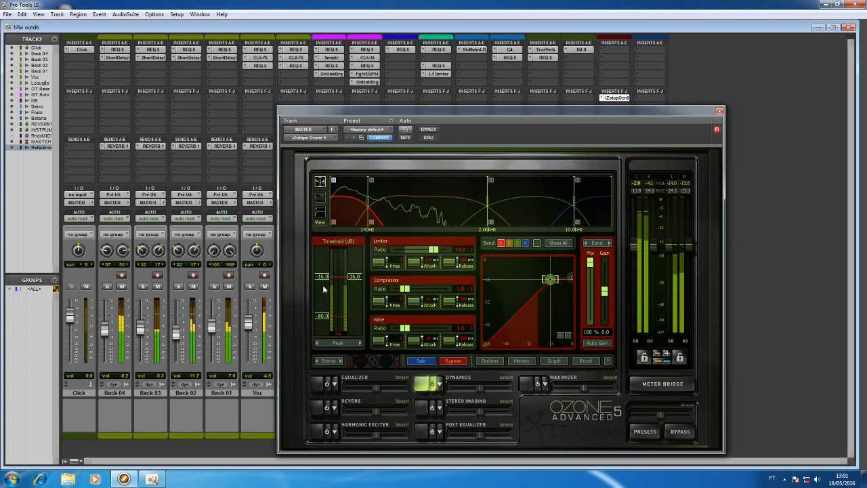
pyautogui.moveTo(322, 278); pyautogui.dragTo(323, 286)
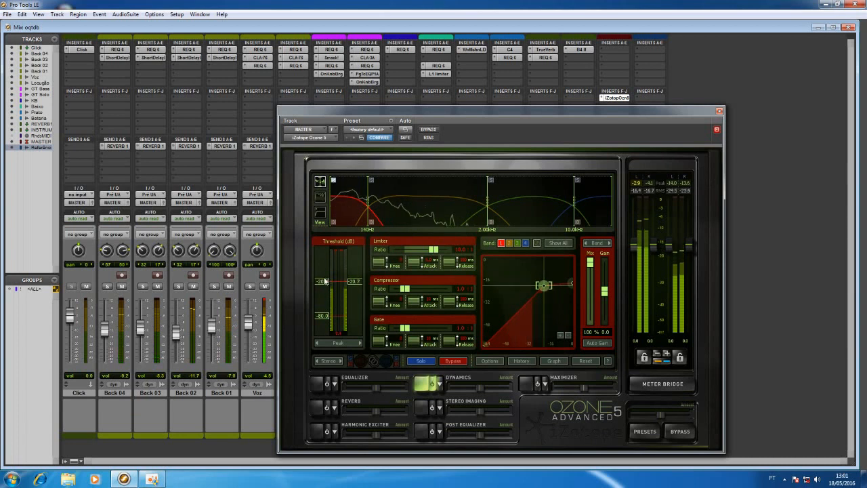
pyautogui.moveTo(324, 283); pyautogui.dragTo(324, 281)
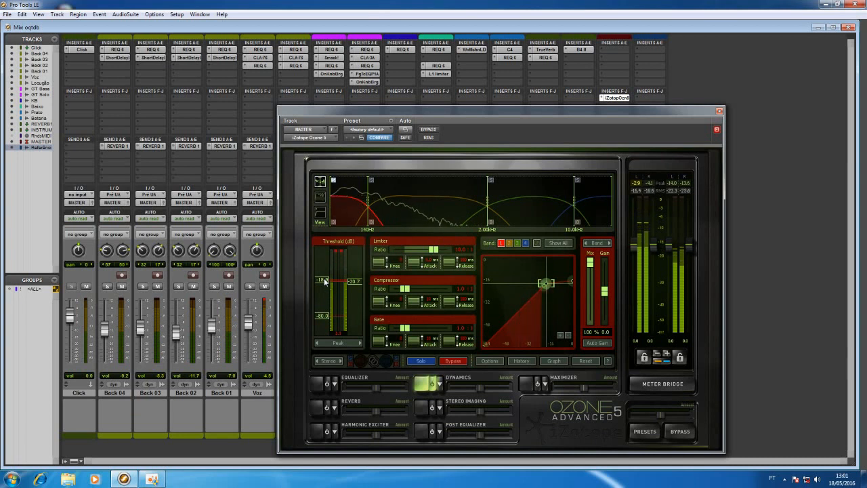
pyautogui.press('space')
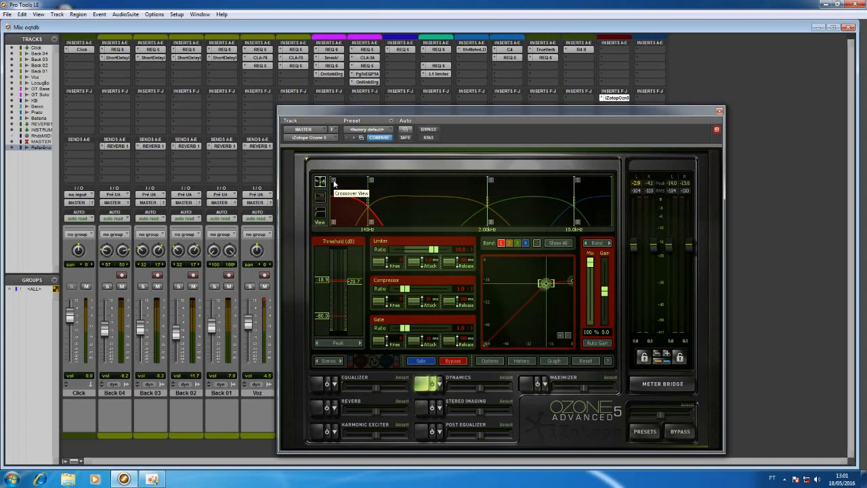
# Step: Load Ozone's CD Master preset from the General Purpose Mastering presets
pyautogui.click(644, 432)
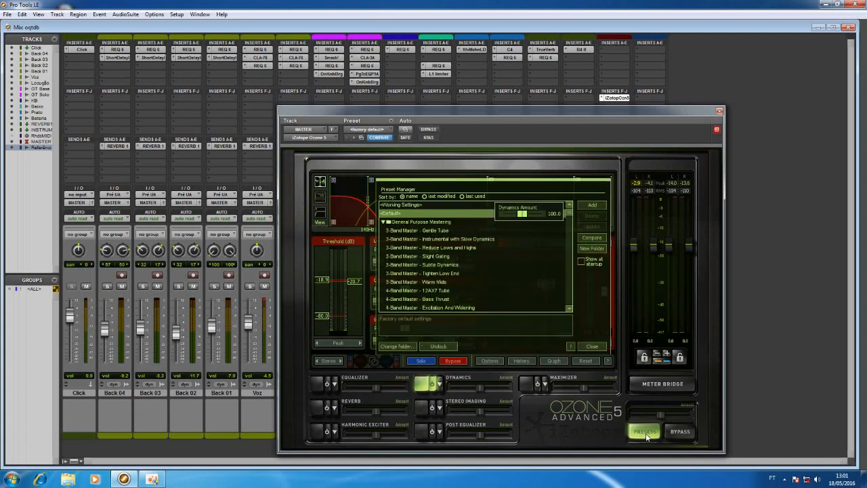
pyautogui.scroll(-6, 570, 212)
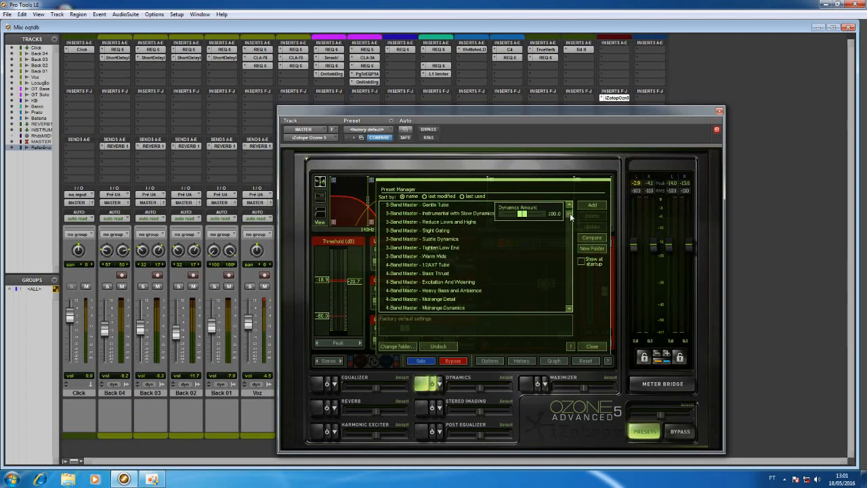
pyautogui.scroll(-3, 571, 224)
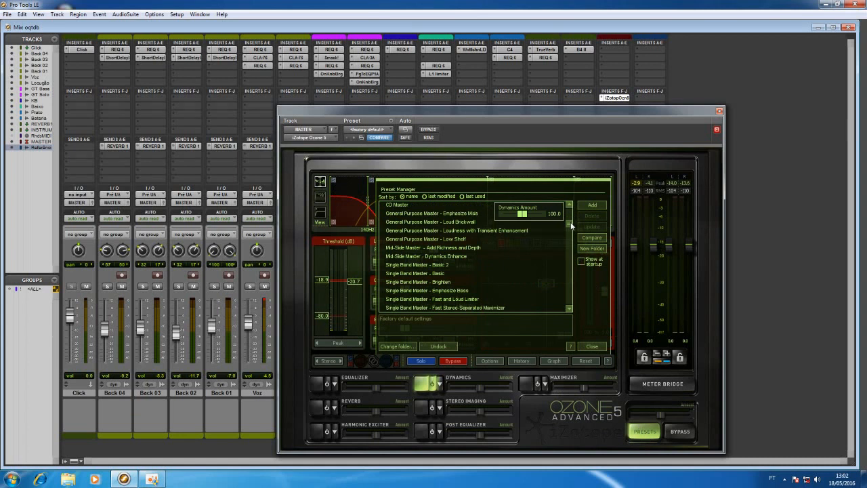
pyautogui.click(403, 206)
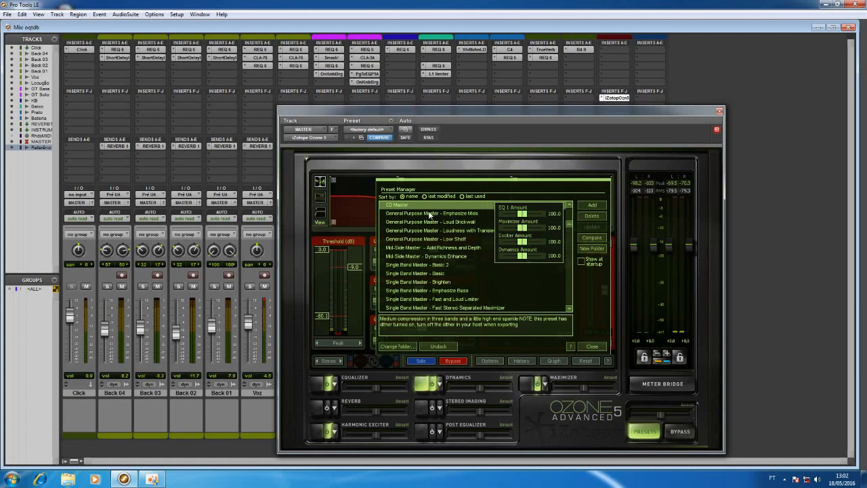
# Step: Close the preset manager, inspect the CD Master preset's Equalizer curve, and restore Ozone's factory default preset
pyautogui.click(592, 347)
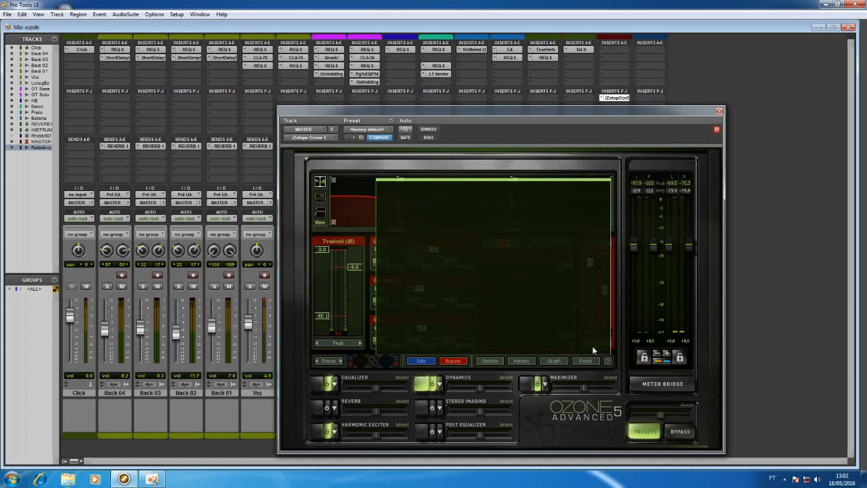
pyautogui.click(317, 385)
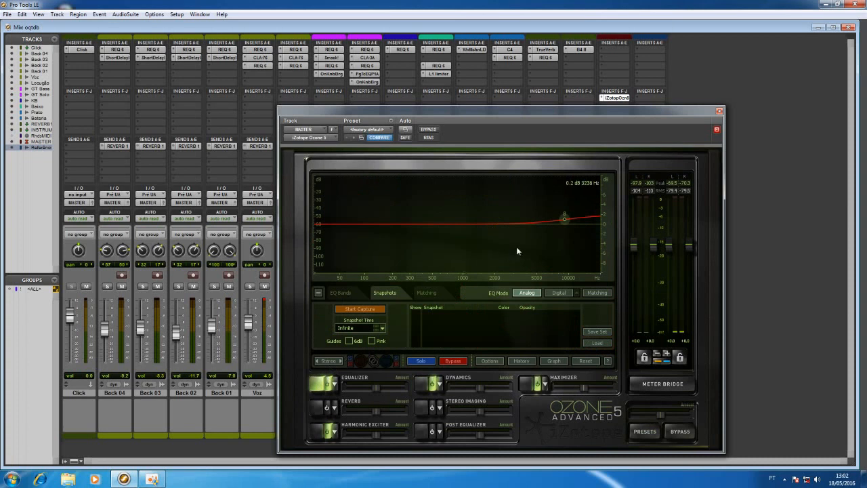
pyautogui.click(567, 220)
pyautogui.click(384, 129)
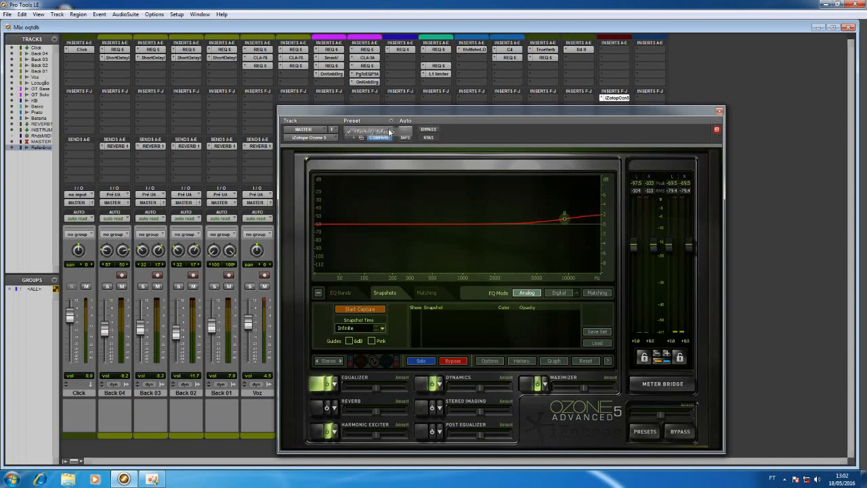
pyautogui.click(386, 131)
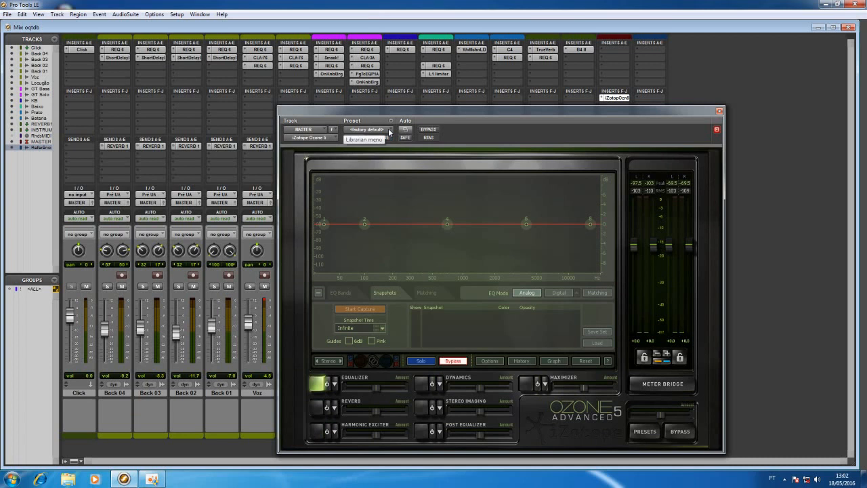
# Step: Enable Ozone's Equalizer, boost its upper-mid band by 1.0 dB at 4223 Hz, and play the mix
pyautogui.click(329, 383)
pyautogui.moveTo(525, 224); pyautogui.dragTo(530, 223)
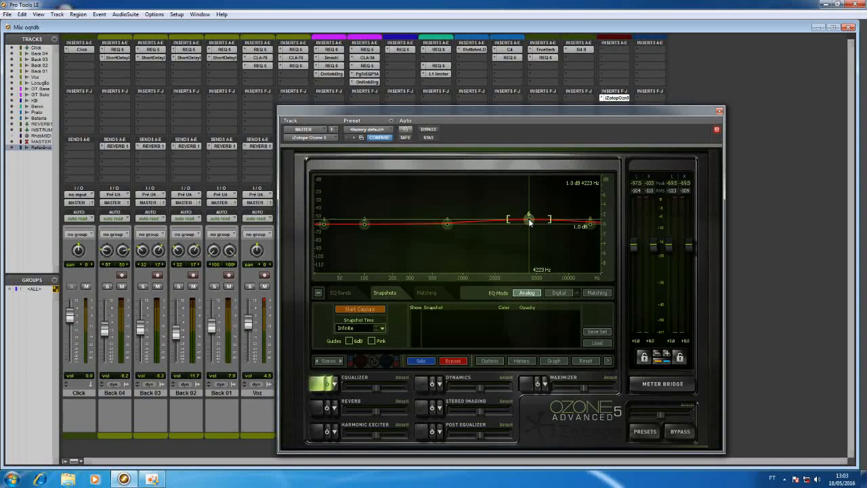
pyautogui.press('space')
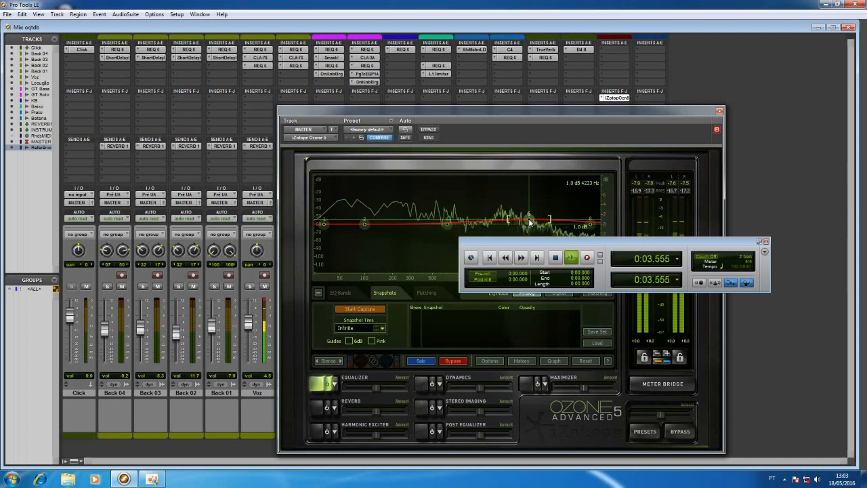
# Step: Compare the playing mix with and without Ozone's equalization by toggling the plug-in bypass
pyautogui.click(434, 130)
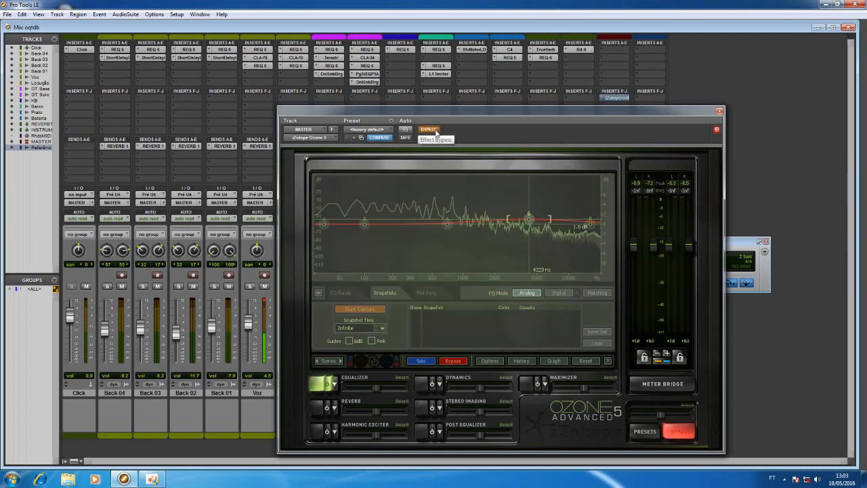
pyautogui.click(436, 133)
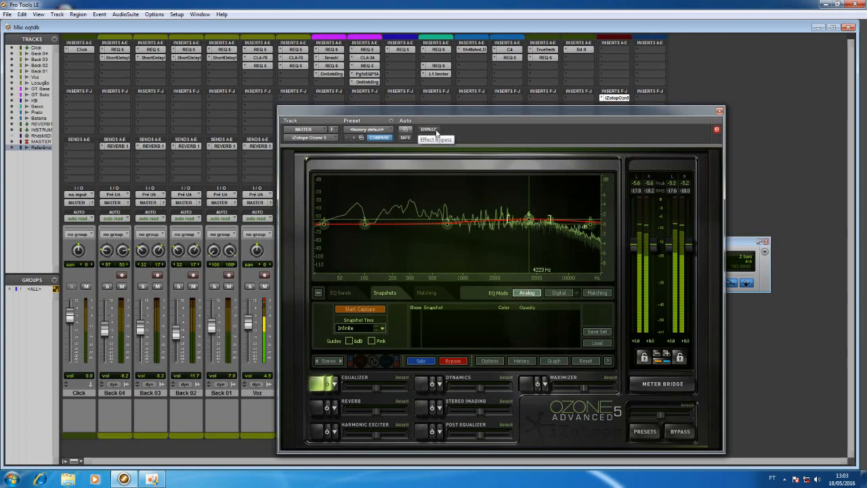
pyautogui.click(436, 130)
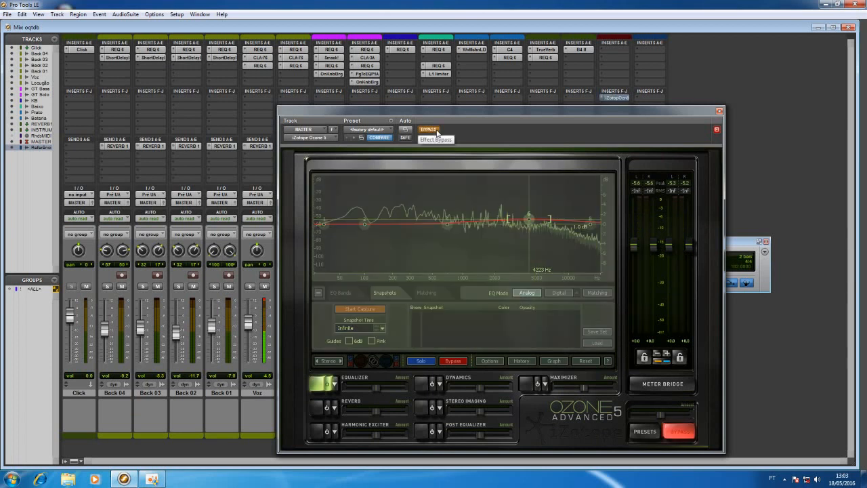
pyautogui.click(436, 131)
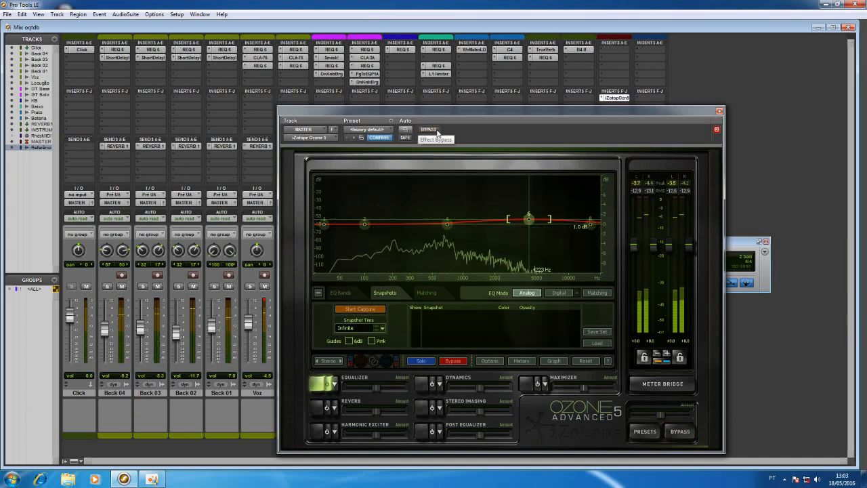
# Step: Restore Ozone's factory default preset and close the plug-in window
pyautogui.click(531, 217)
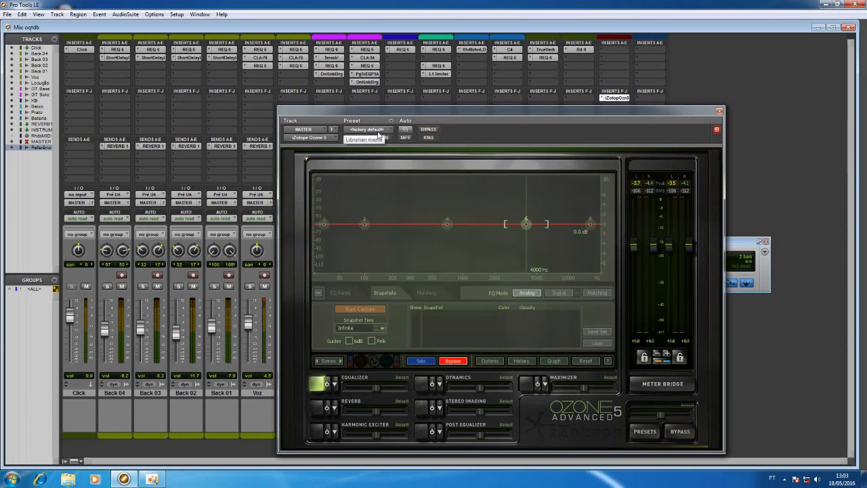
pyautogui.click(719, 111)
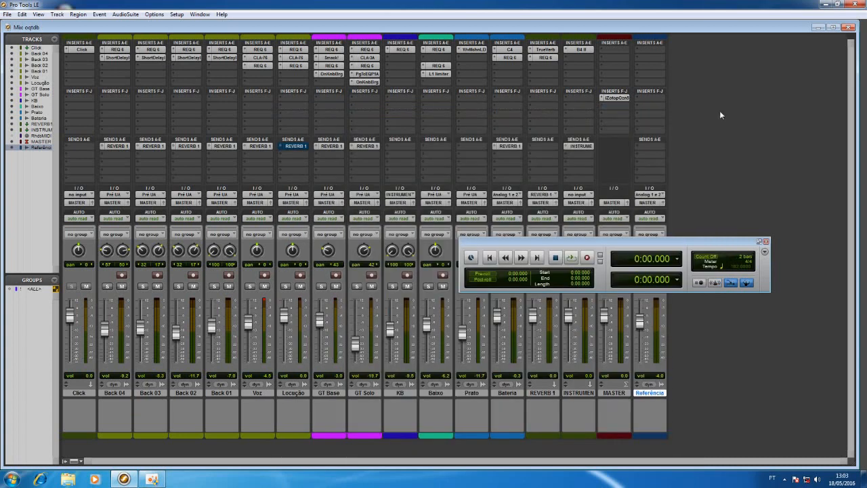
# Step: Insert the multichannel Oxford Inflator Native on the MASTER track and raise its Effect to 100 % during playback
pyautogui.click(619, 53)
pyautogui.moveTo(647, 71)
pyautogui.moveTo(730, 168)
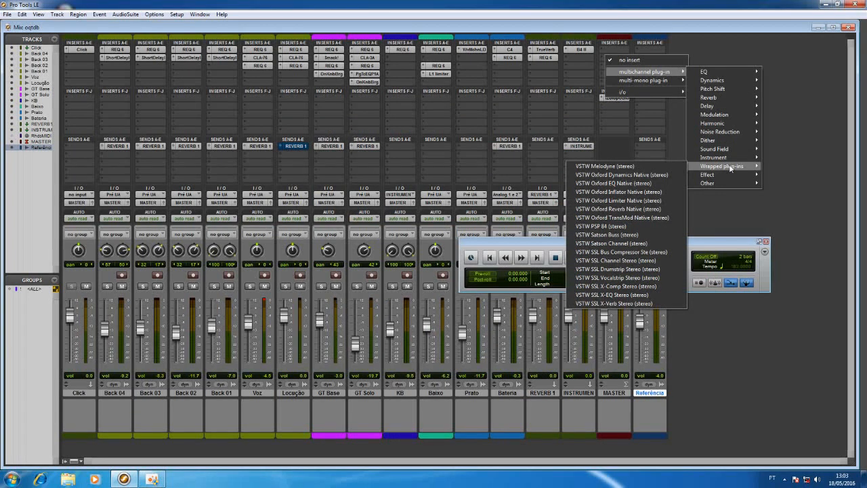
pyautogui.click(625, 194)
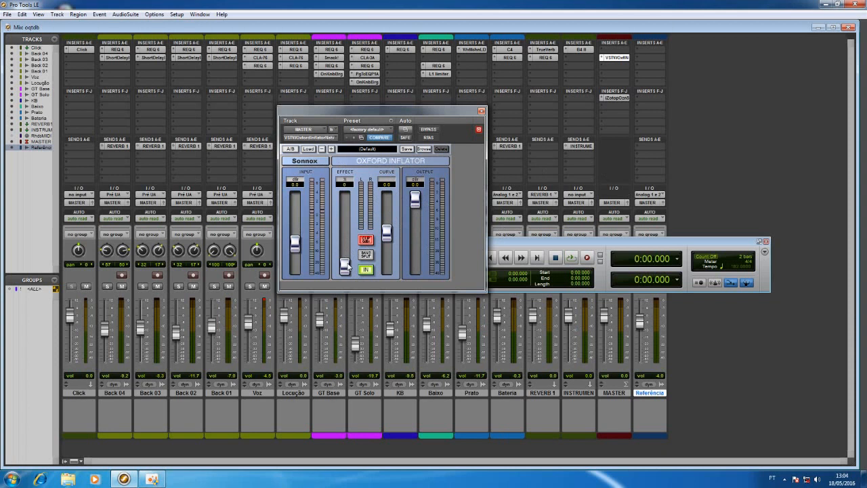
pyautogui.press('space')
pyautogui.moveTo(346, 265); pyautogui.dragTo(348, 195)
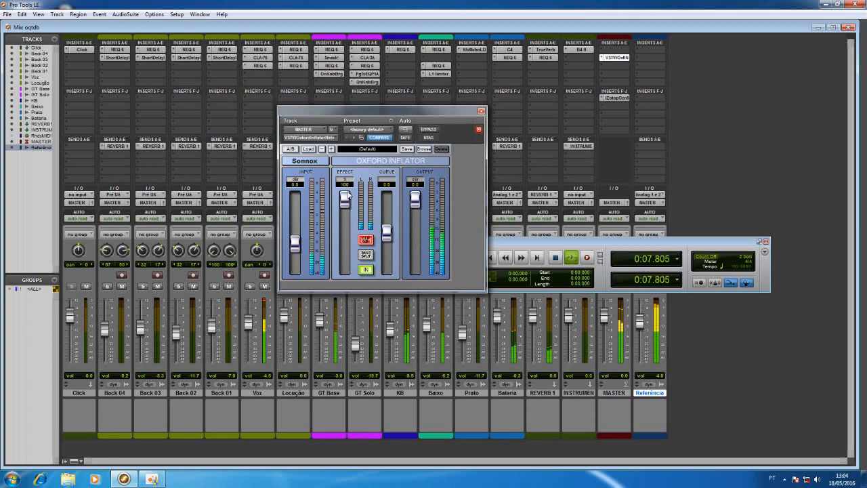
# Step: Compare the mix with and without the Oxford Inflator by toggling its bypass, finishing bypassed with playback stopped
pyautogui.click(429, 129)
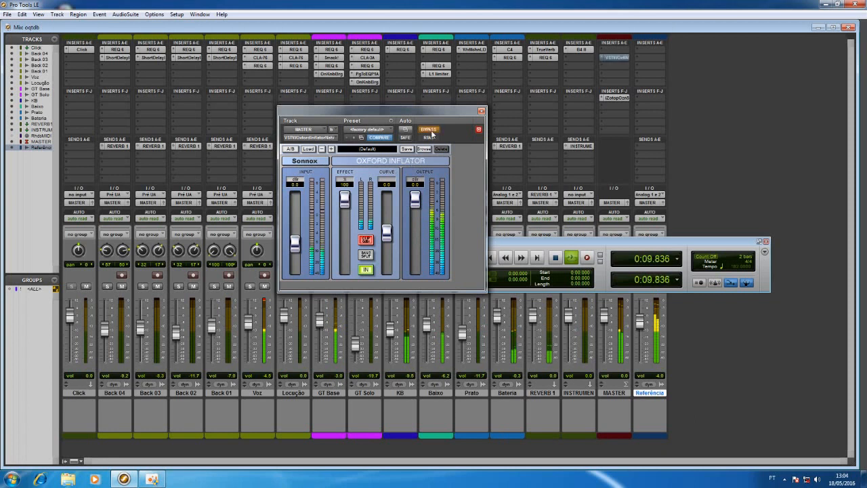
pyautogui.click(429, 130)
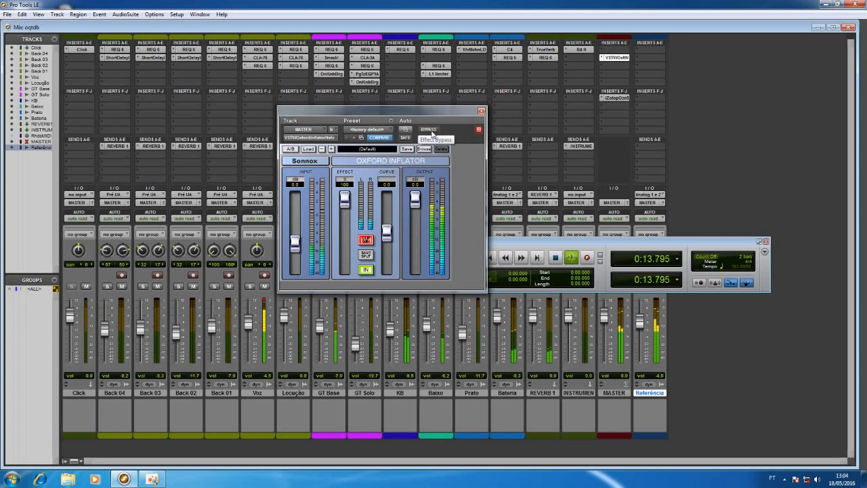
pyautogui.click(430, 129)
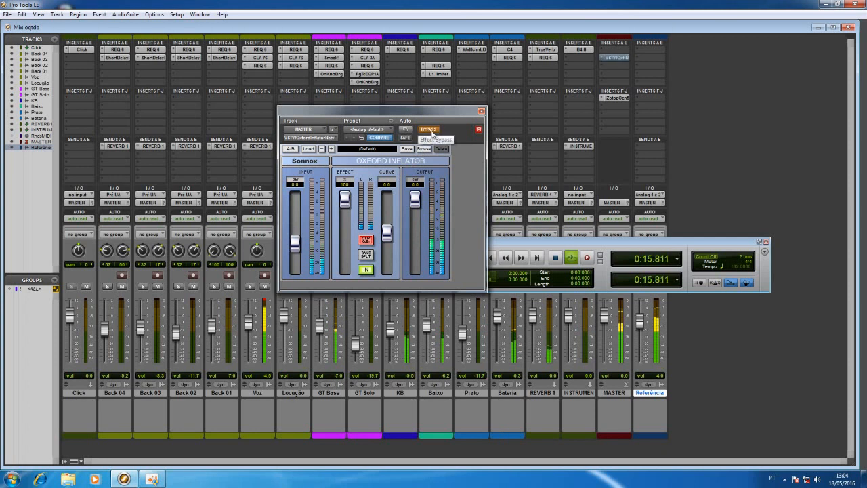
pyautogui.click(431, 133)
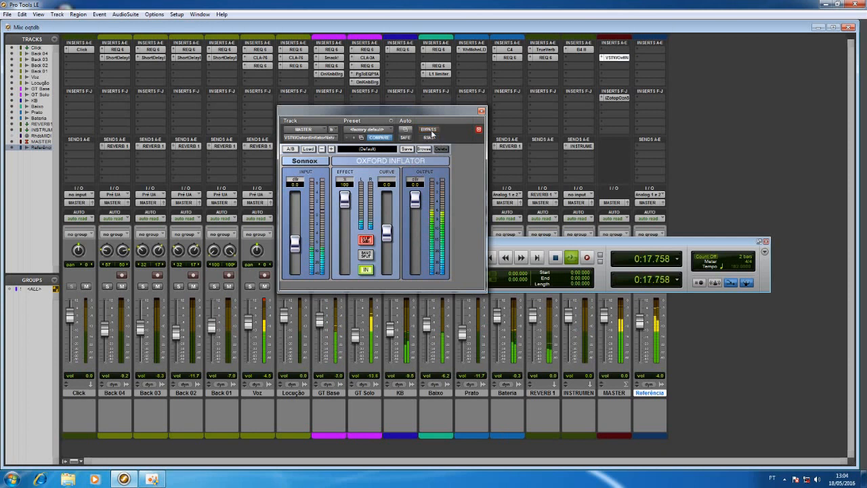
pyautogui.click(431, 133)
pyautogui.press('space')
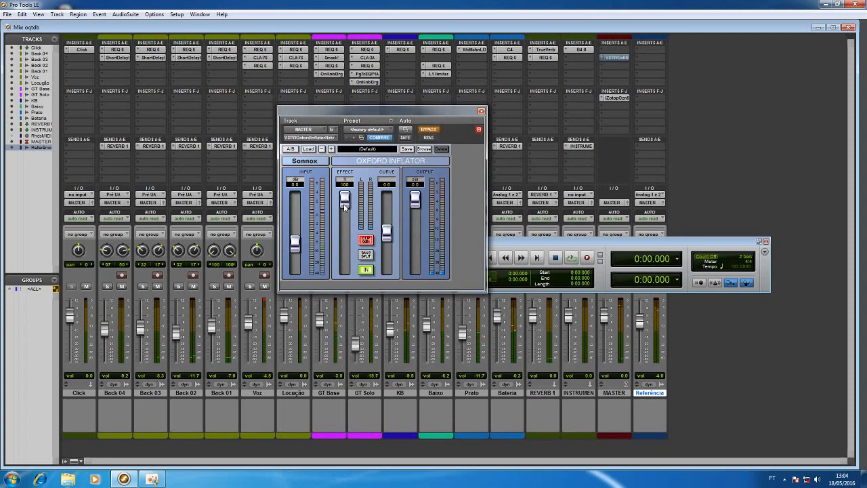
# Step: Lower the Inflator's Effect to 0 % and replace the plug-in with the multichannel Oxford Dynamics Native
pyautogui.moveTo(344, 200); pyautogui.dragTo(343, 275)
pyautogui.click(320, 138)
pyautogui.moveTo(337, 152)
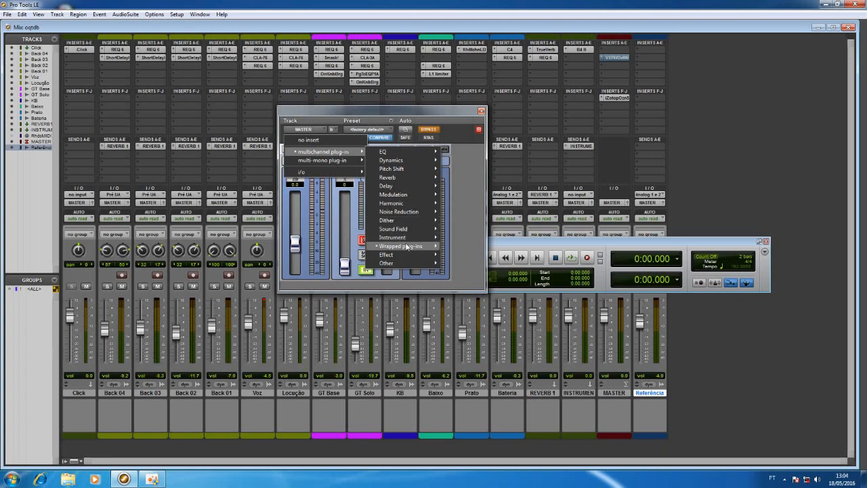
pyautogui.moveTo(406, 246)
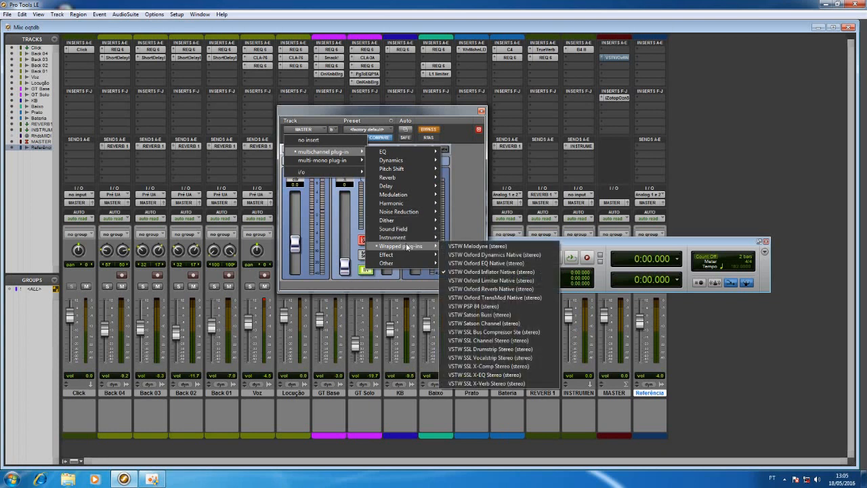
pyautogui.click(499, 256)
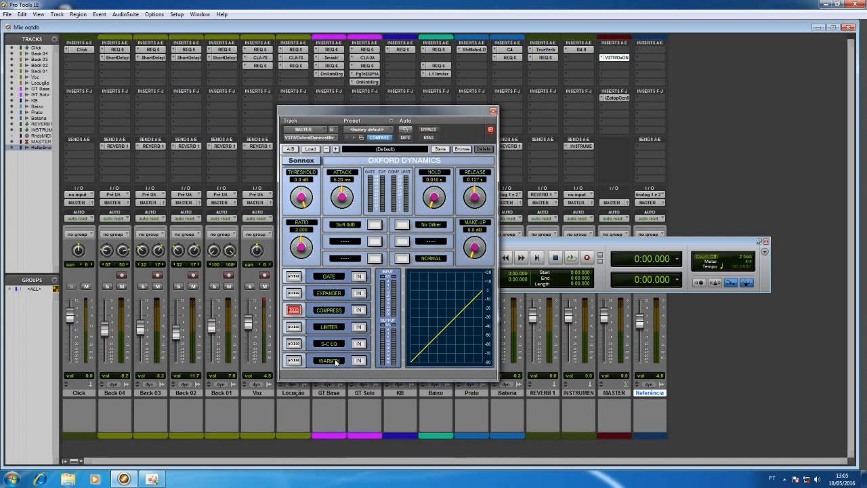
# Step: Enable Warmth in Oxford Dynamics, set its Amount to 81.75 %, and play the mix
pyautogui.click(361, 361)
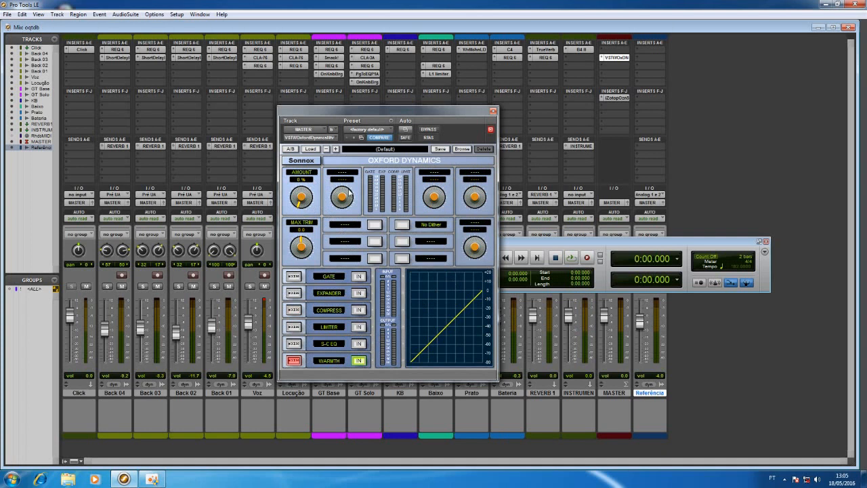
pyautogui.moveTo(304, 206)
pyautogui.mouseDown()
pyautogui.moveTo(299, 187)
pyautogui.moveTo(313, 203)
pyautogui.mouseUp()
pyautogui.press('space')
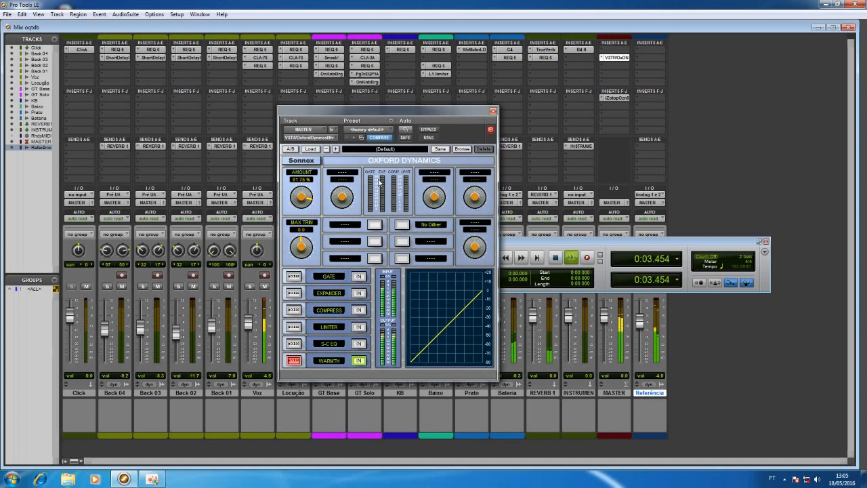
# Step: Compare the mix with and without the Oxford Dynamics Warmth by toggling its bypass, and stop playback
pyautogui.click(433, 131)
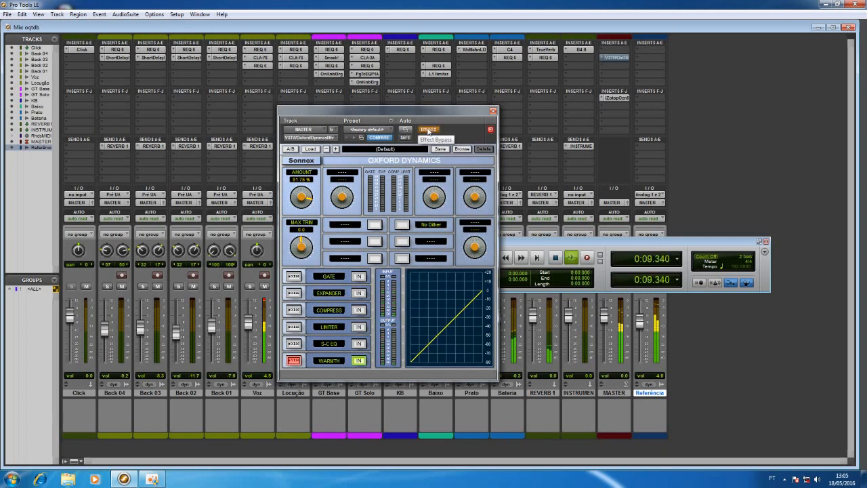
pyautogui.click(428, 130)
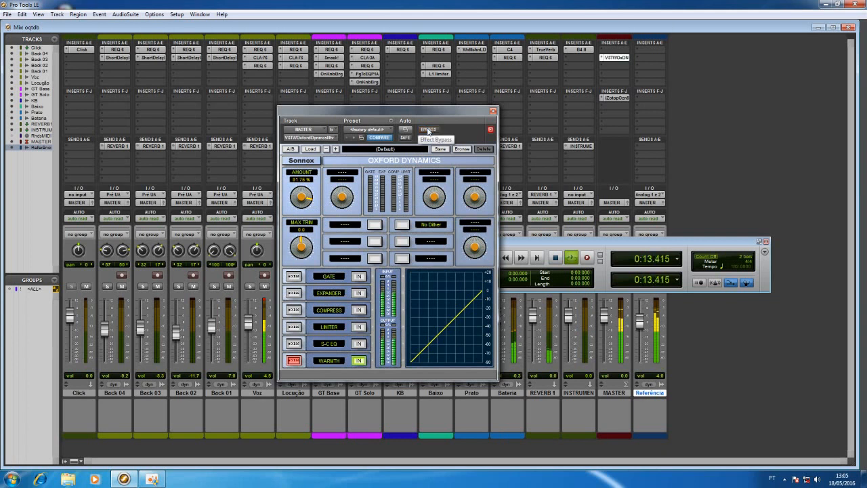
pyautogui.click(430, 131)
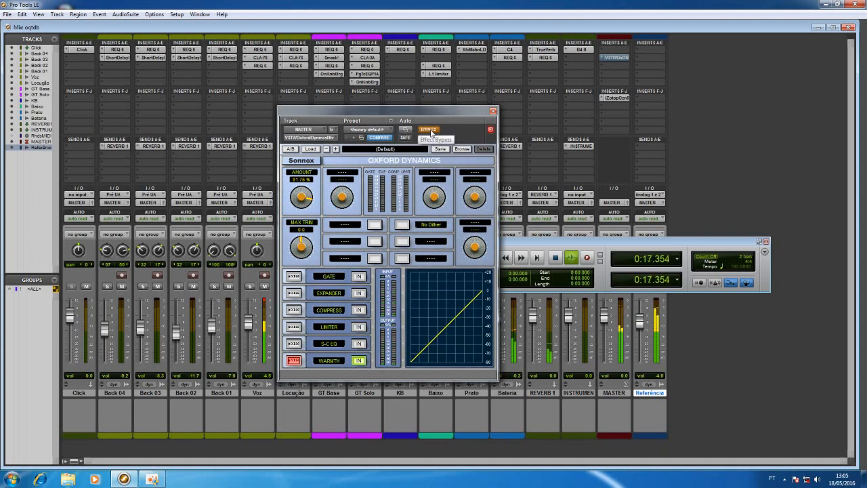
pyautogui.press('space')
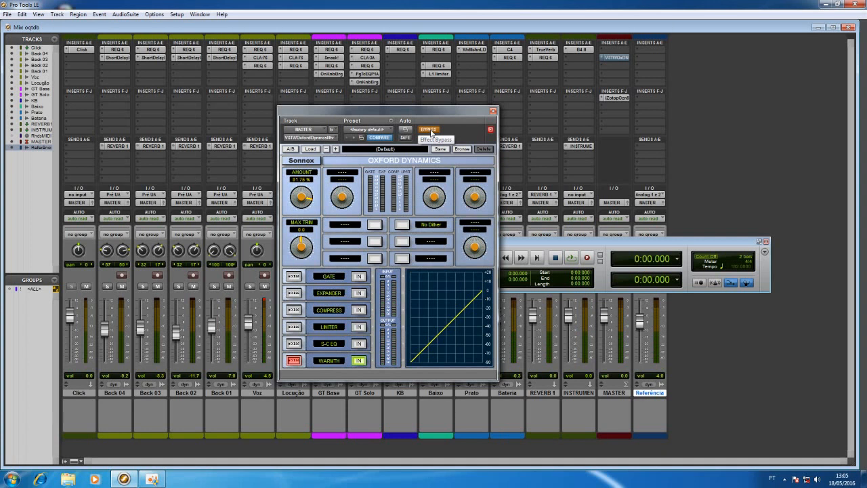
# Step: Remove Oxford Dynamics from the MASTER track and insert the multichannel Oxford TransMod Native
pyautogui.click(602, 60)
pyautogui.click(601, 59)
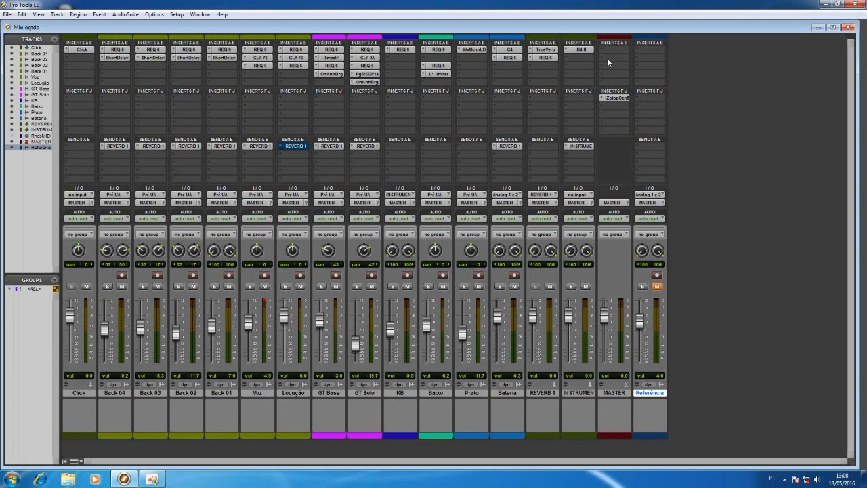
pyautogui.click(614, 59)
pyautogui.moveTo(653, 72)
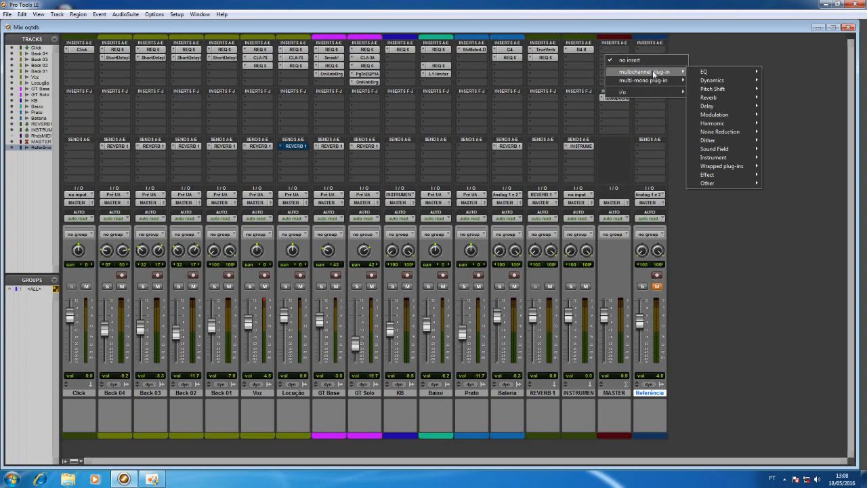
pyautogui.moveTo(714, 167)
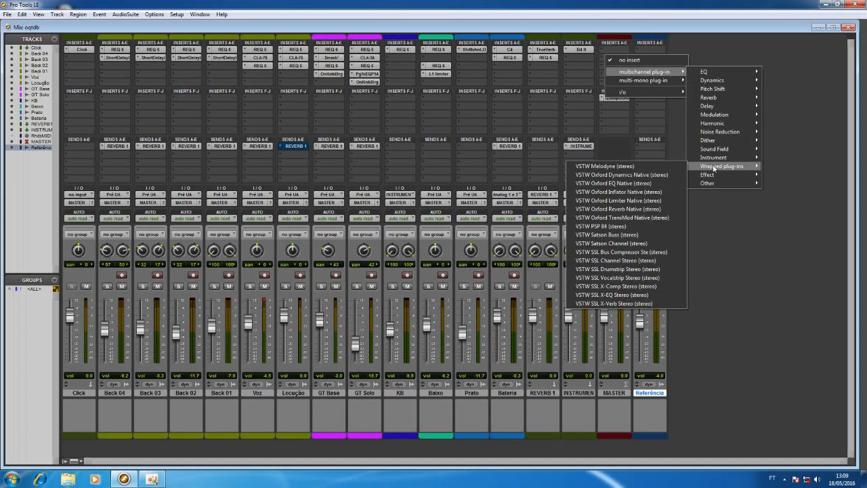
pyautogui.click(618, 217)
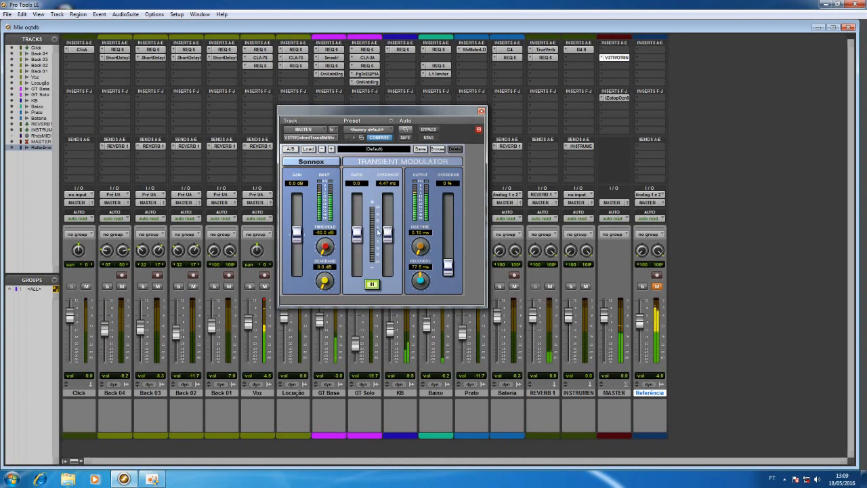
# Step: Raise the TransMod Ratio to +0.48 during playback and compare the mix with and without it by toggling the plug-in's bypass
pyautogui.moveTo(359, 236); pyautogui.dragTo(359, 220)
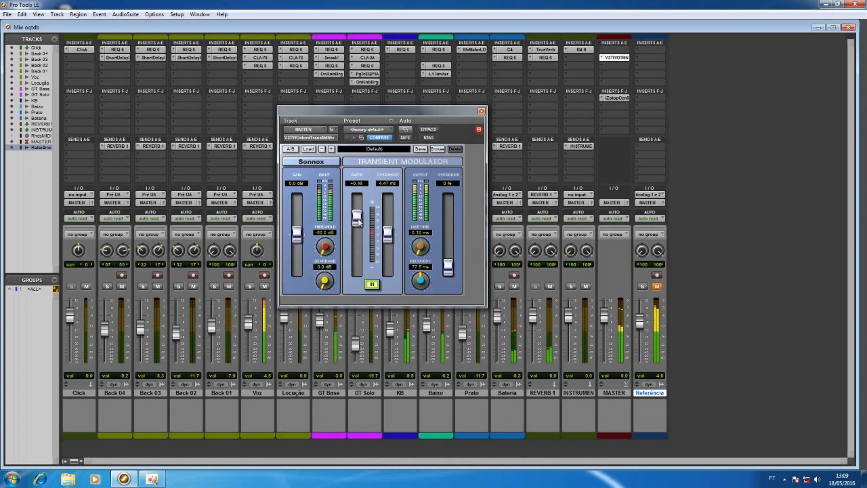
pyautogui.click(432, 130)
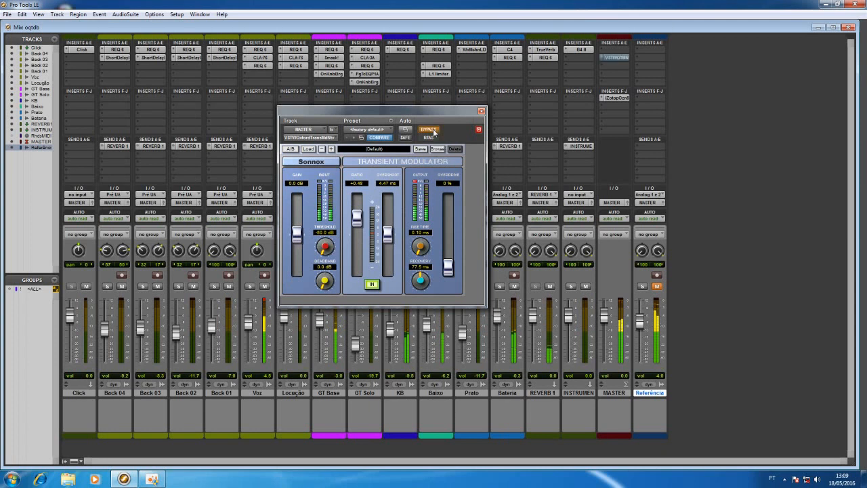
pyautogui.click(432, 130)
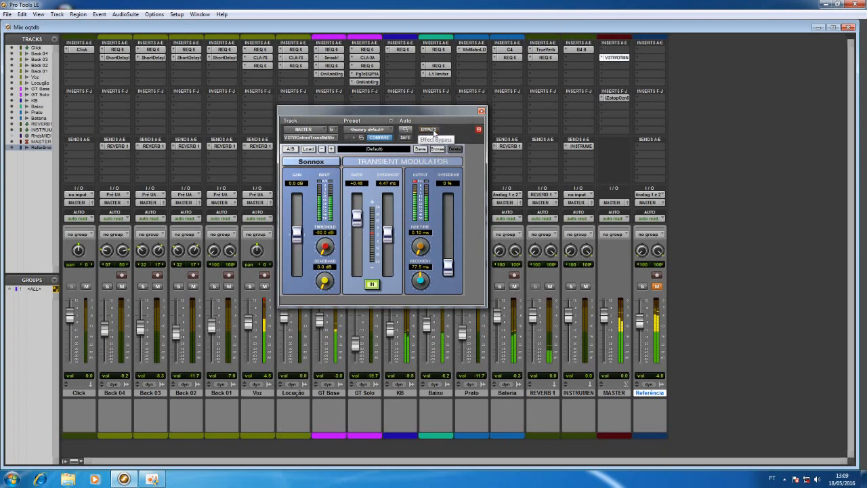
pyautogui.click(432, 130)
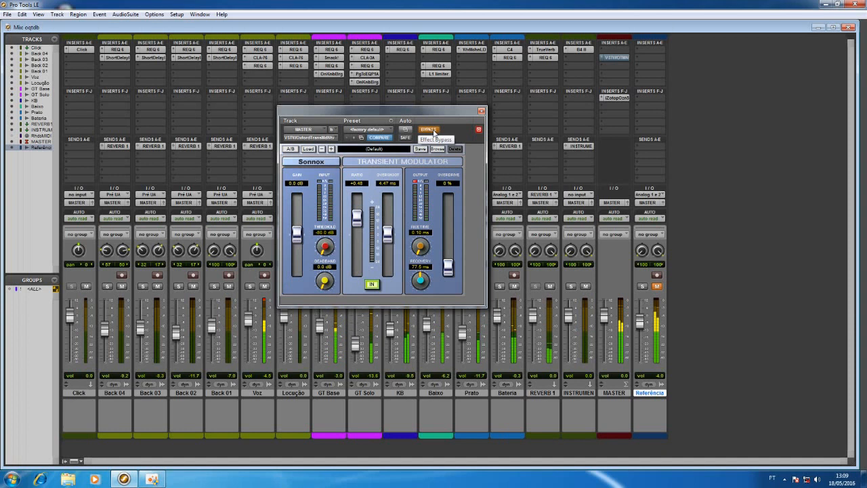
pyautogui.click(434, 130)
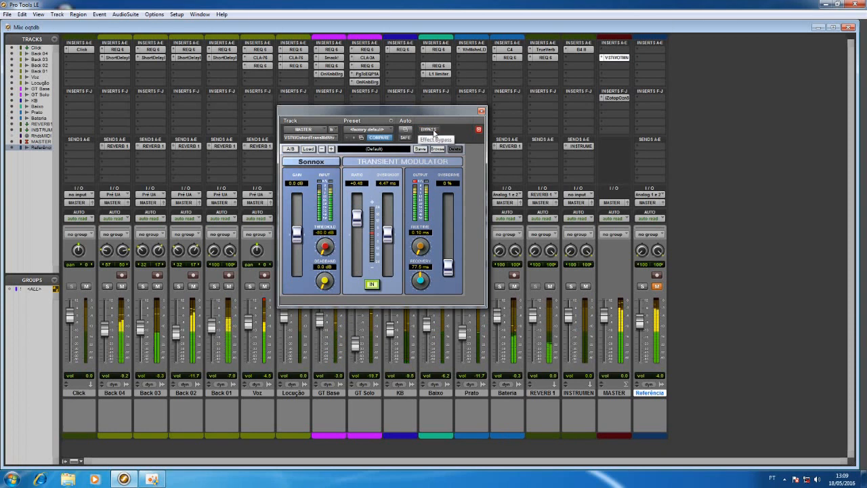
pyautogui.click(433, 130)
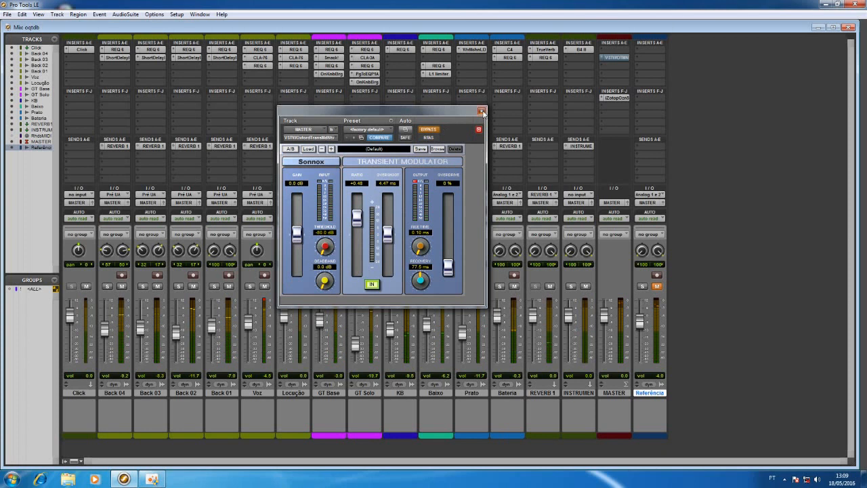
# Step: Close the TransMod window and remove the plug-in from the MASTER track's inserts
pyautogui.click(482, 110)
pyautogui.click(601, 57)
pyautogui.click(609, 59)
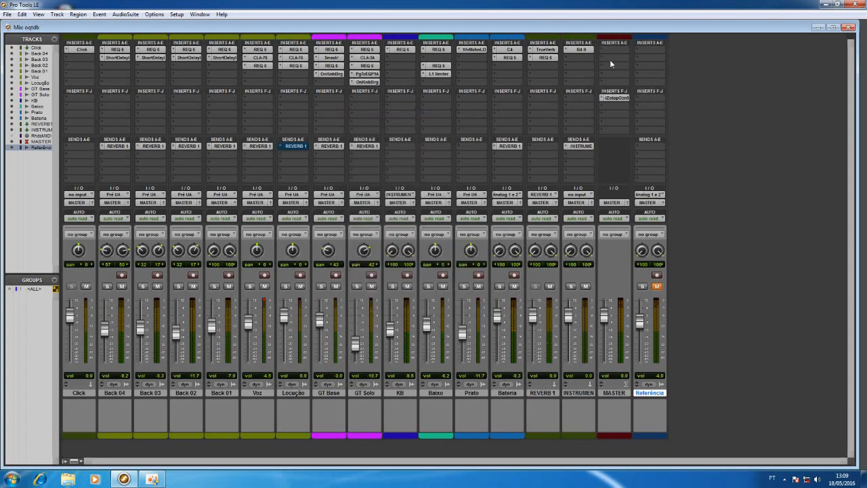
# Step: Open Ozone 5 on the MASTER track, enable the Harmonic Exciter, and set its highest crossover to 9.39 kHz
pyautogui.click(622, 99)
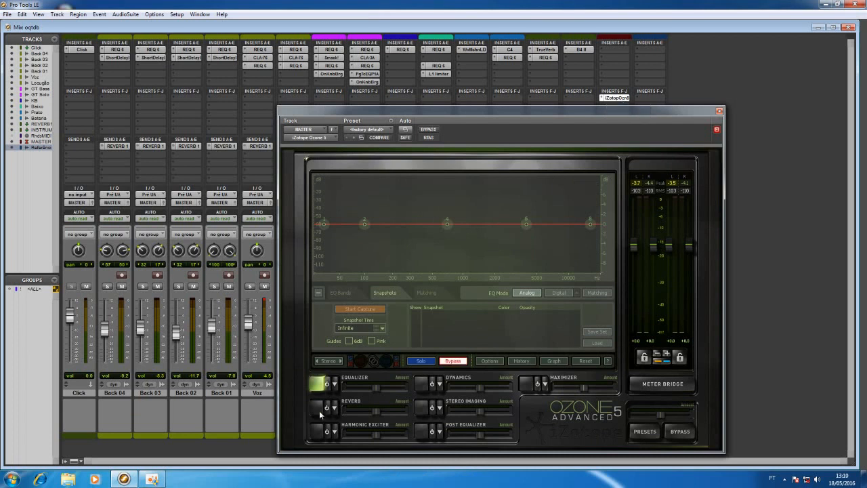
pyautogui.click(316, 431)
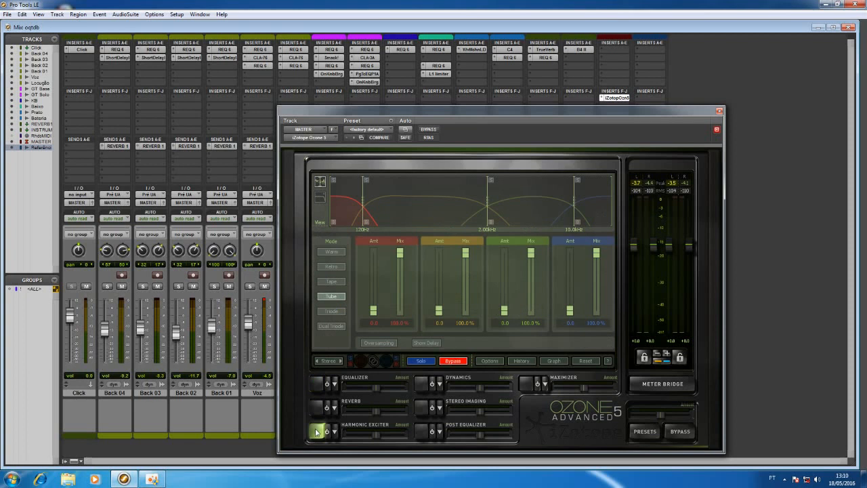
pyautogui.click(328, 432)
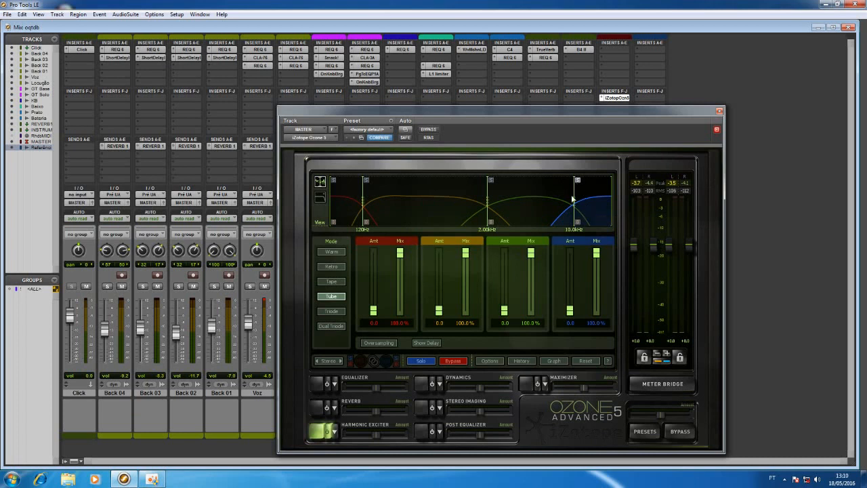
pyautogui.moveTo(577, 197); pyautogui.dragTo(573, 197)
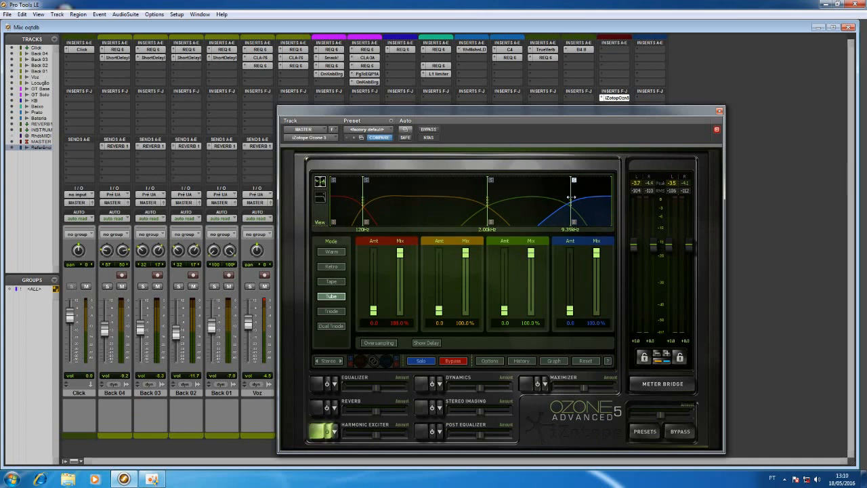
# Step: Play the mix, audition the exciter's highest band with its Amount raised almost to maximum, return it to 0, and stop playback
pyautogui.press('space')
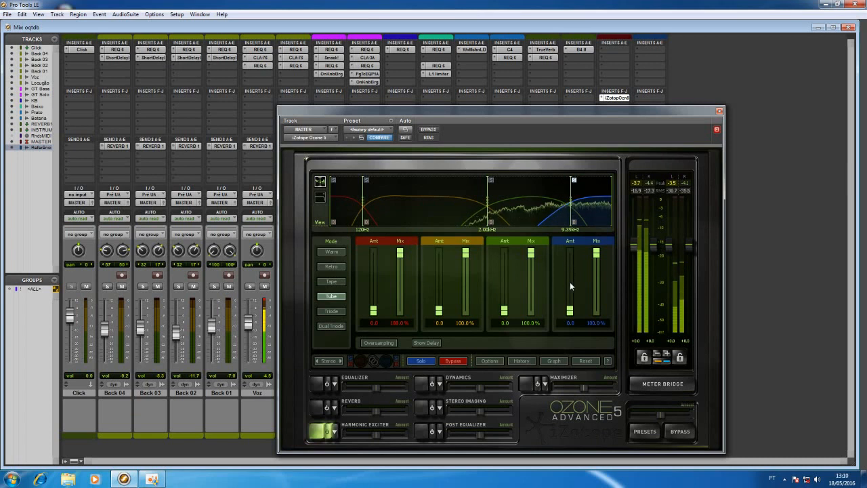
pyautogui.moveTo(569, 310); pyautogui.dragTo(572, 259)
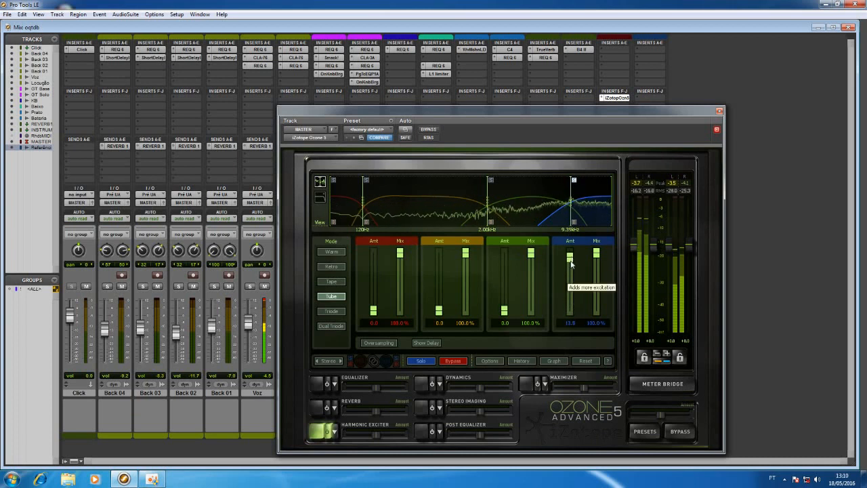
pyautogui.moveTo(571, 264); pyautogui.dragTo(570, 310)
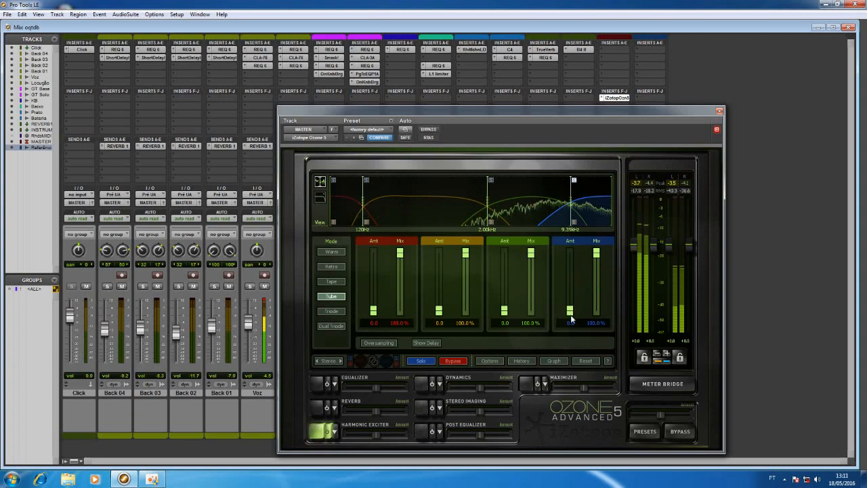
pyautogui.press('space')
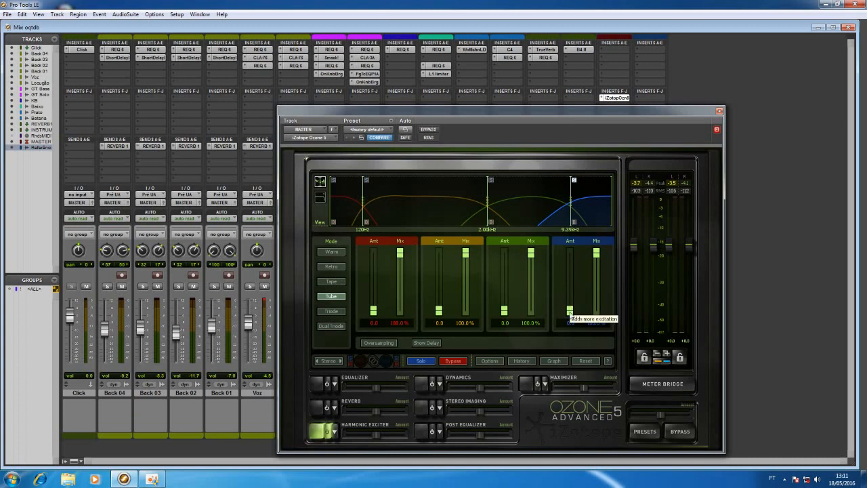
# Step: Set the exciter's highest-band Amount to 1.4 and compare the playing mix with and without the Harmonic Exciter, leaving it disabled
pyautogui.moveTo(570, 310); pyautogui.dragTo(571, 308)
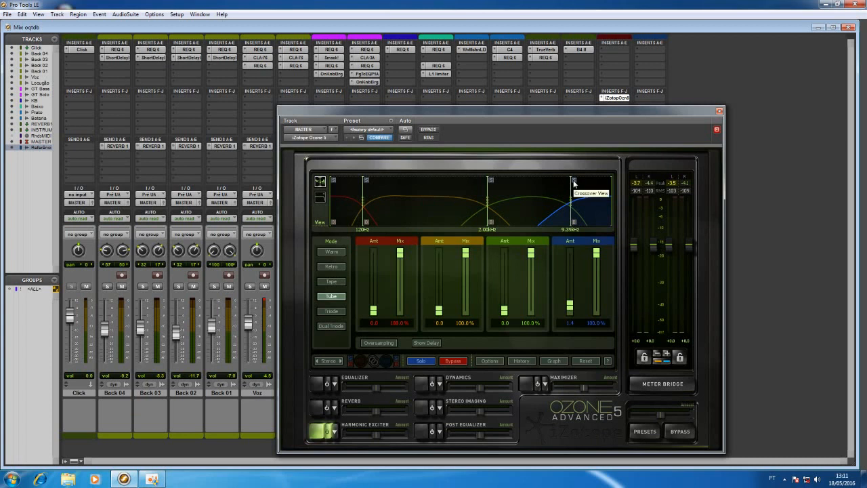
pyautogui.press('space')
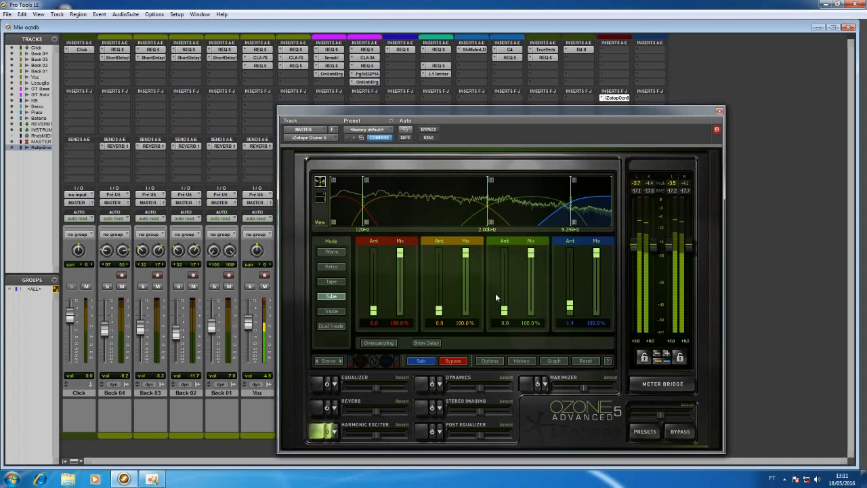
pyautogui.click(327, 431)
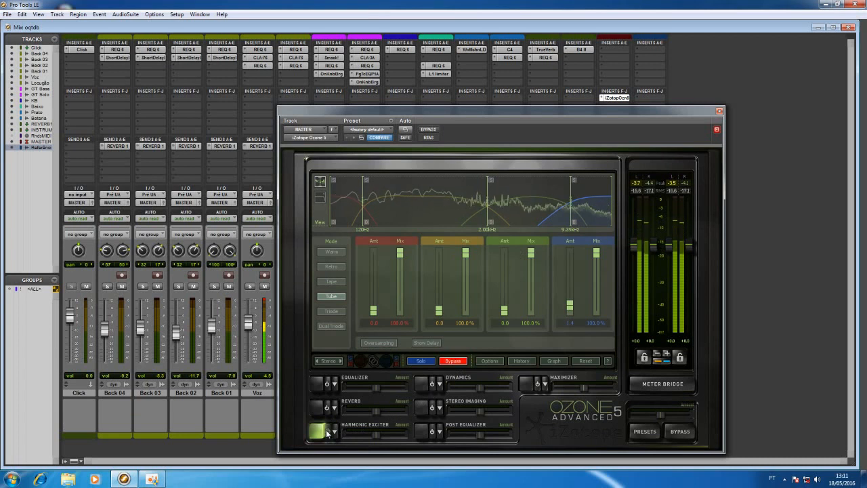
pyautogui.click(327, 432)
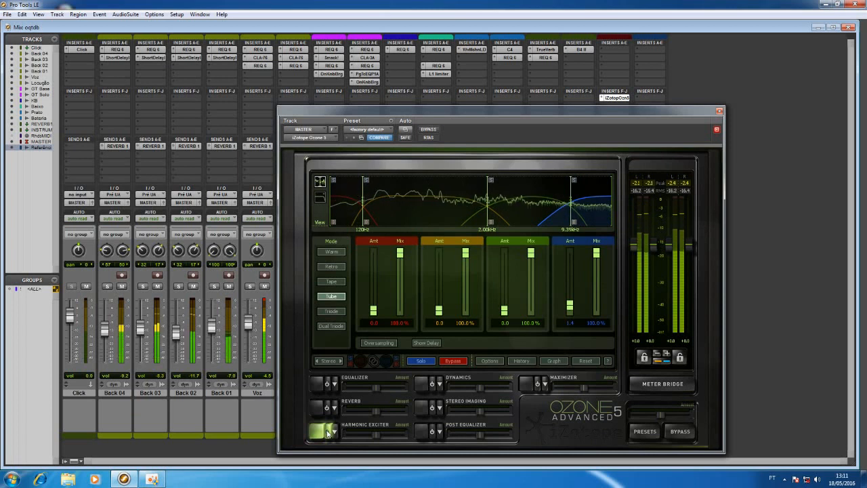
pyautogui.click(328, 433)
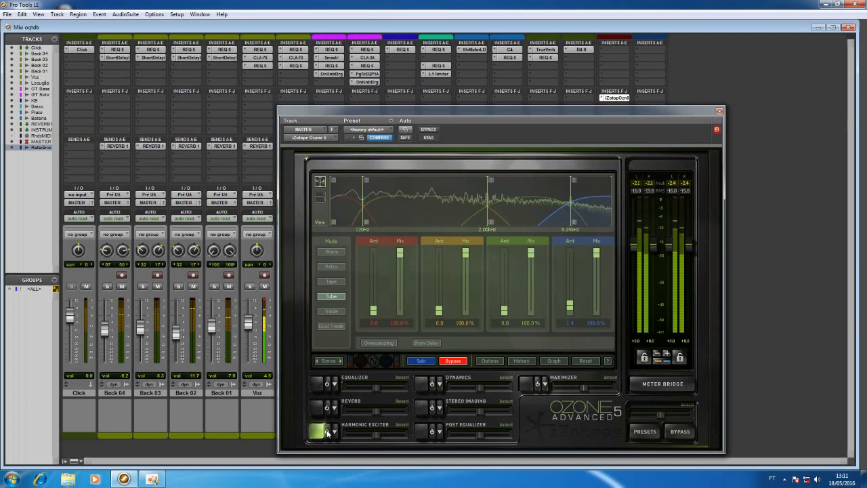
pyautogui.press('space')
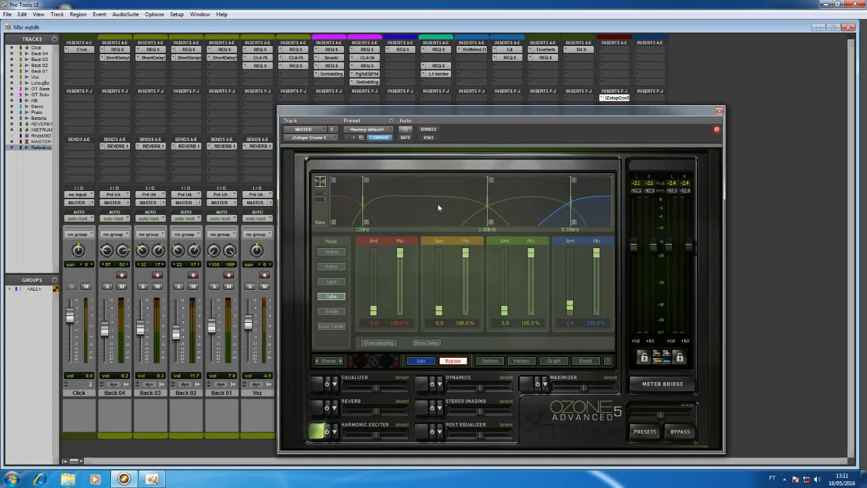
# Step: Close the Ozone window, unmute the Referência track, and switch its solo on and off
pyautogui.click(719, 111)
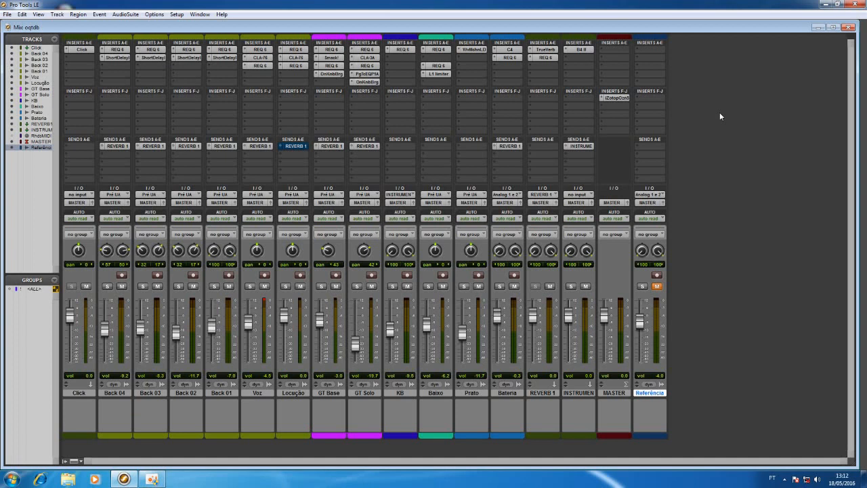
pyautogui.click(657, 287)
pyautogui.click(642, 286)
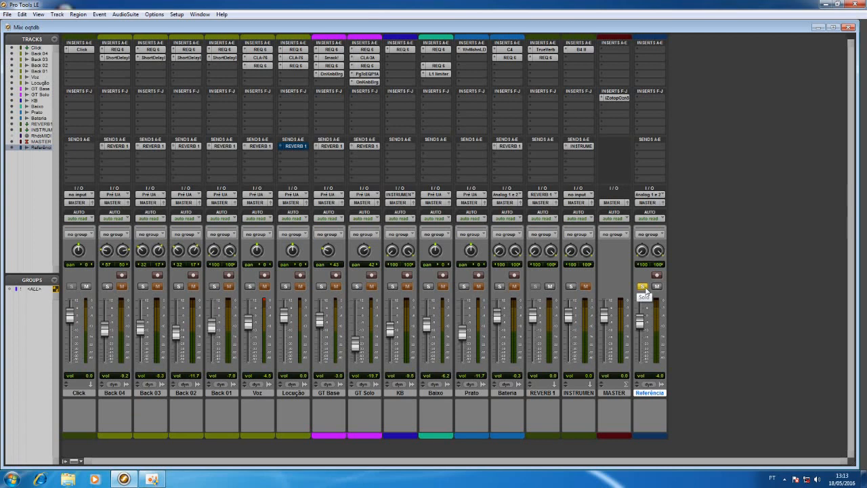
pyautogui.click(642, 286)
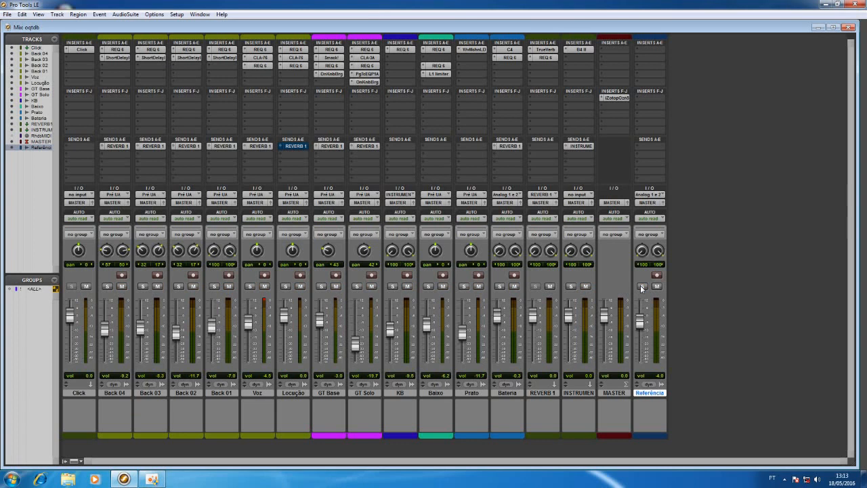
# Step: Reopen Ozone 5 on the MASTER track, move its window clear of the Referência channel, and display the Equalizer module
pyautogui.click(624, 98)
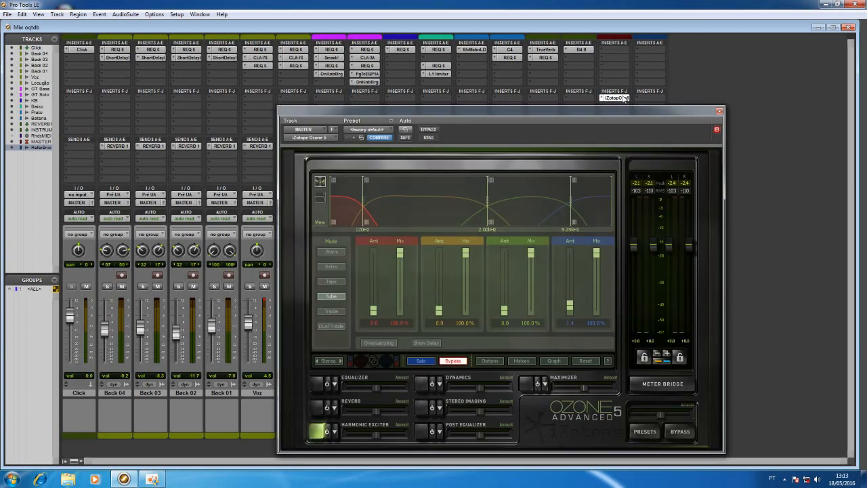
pyautogui.moveTo(618, 110); pyautogui.dragTo(458, 64)
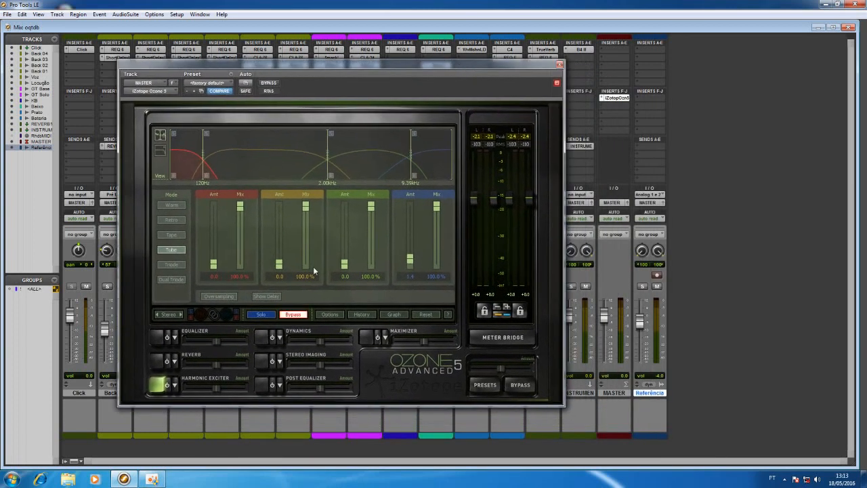
pyautogui.click(162, 337)
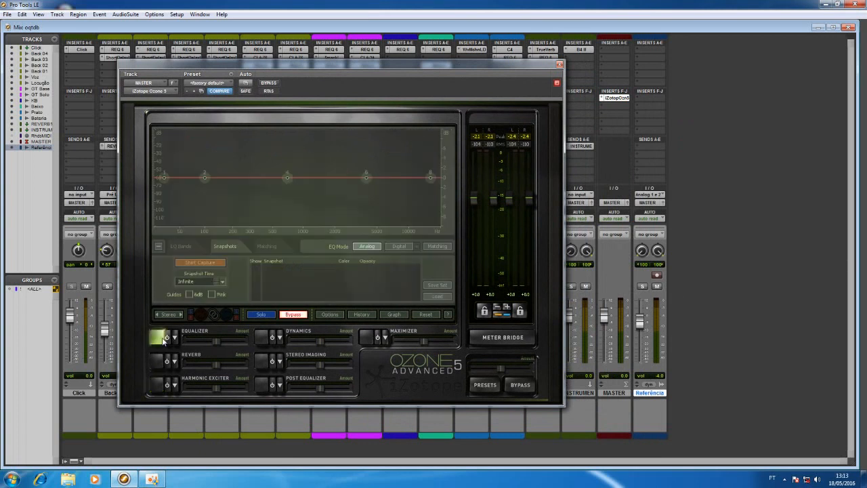
# Step: Solo and play the Referência track, enable the Equalizer, and capture the reference song's spectrum as a snapshot
pyautogui.click(642, 286)
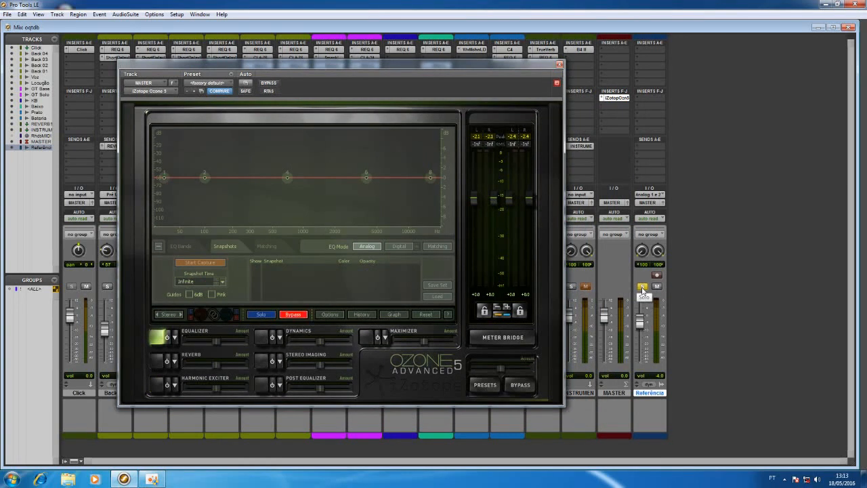
pyautogui.press('space')
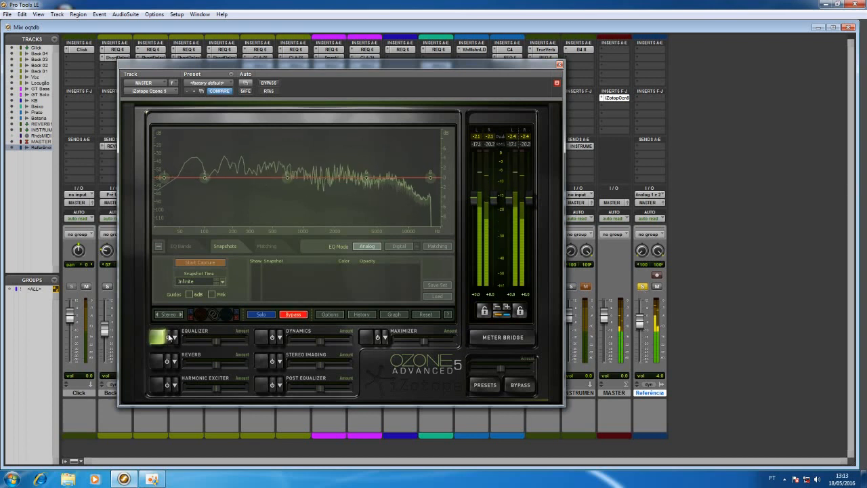
pyautogui.click(210, 262)
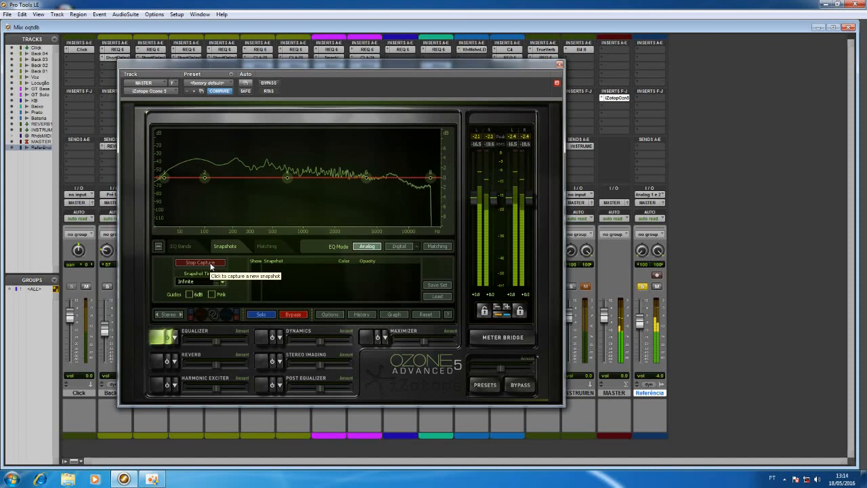
pyautogui.click(210, 264)
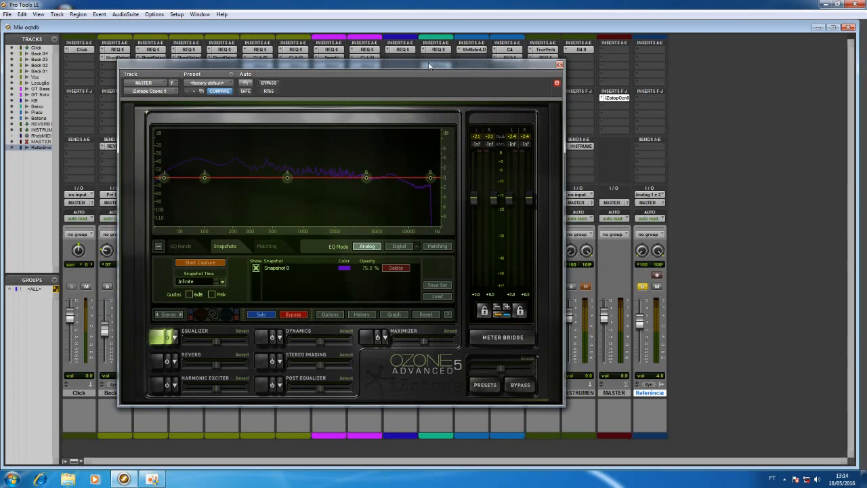
# Step: Unsolo and mute the Referência track, and capture the playing mix's spectrum as a second Equalizer snapshot
pyautogui.click(642, 285)
pyautogui.click(655, 286)
pyautogui.click(192, 265)
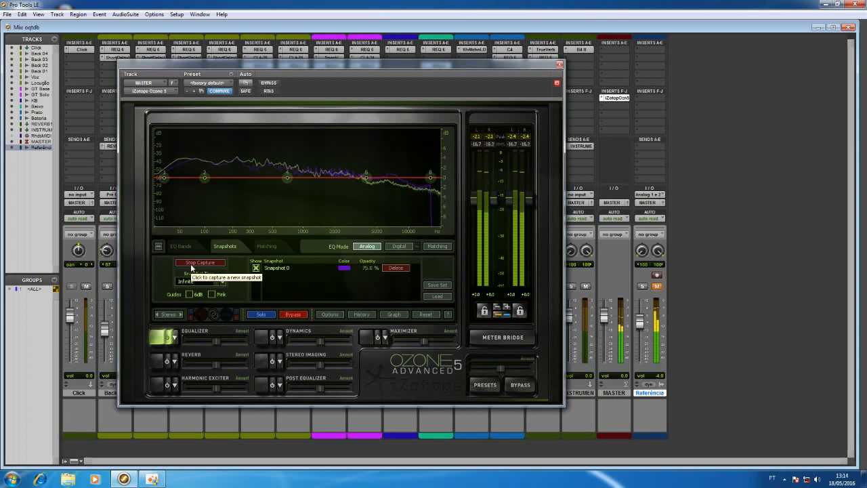
pyautogui.click(191, 266)
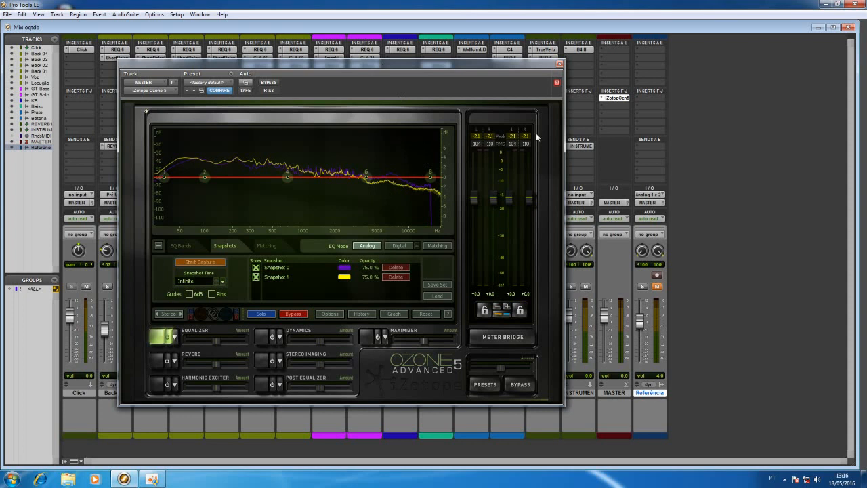
# Step: Insert a stereo LinEQ Broadband in the MASTER track's first slot and boost the fifth bell band by 2.0 dB around 9 kHz
pyautogui.click(619, 52)
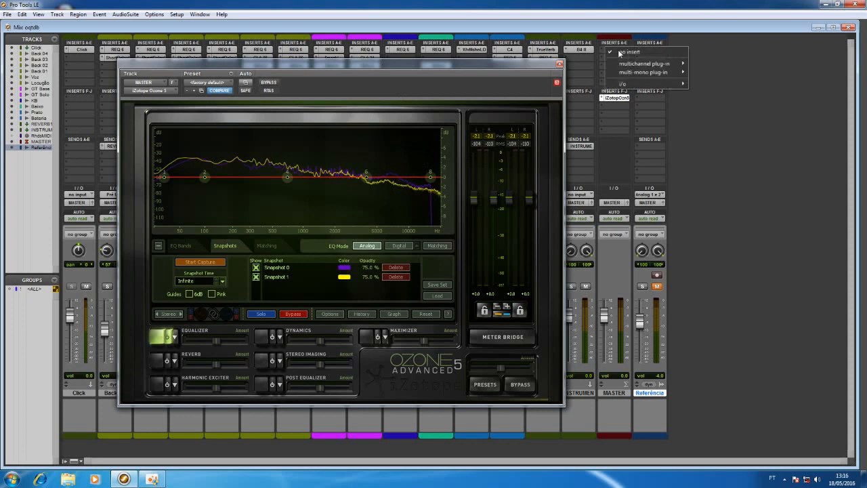
pyautogui.moveTo(629, 65)
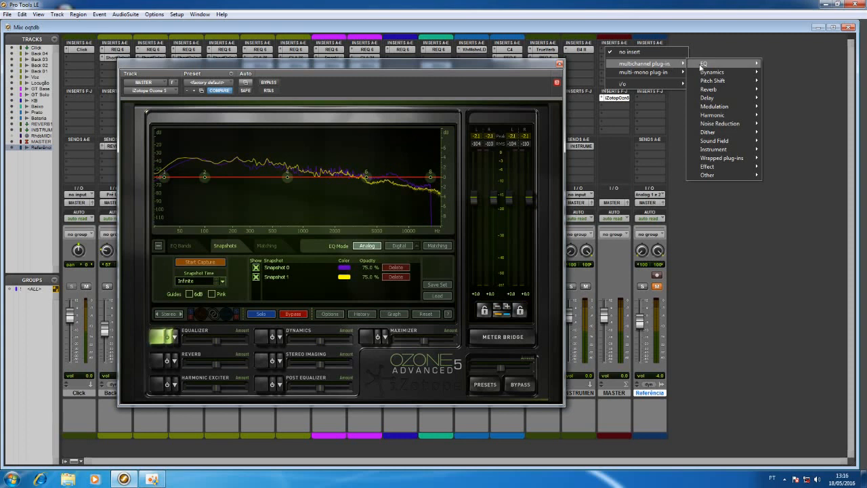
pyautogui.moveTo(701, 65)
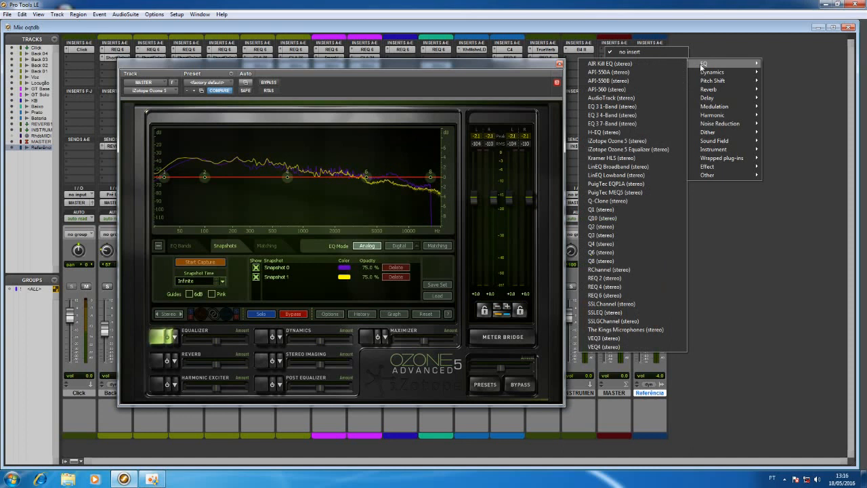
pyautogui.click(618, 166)
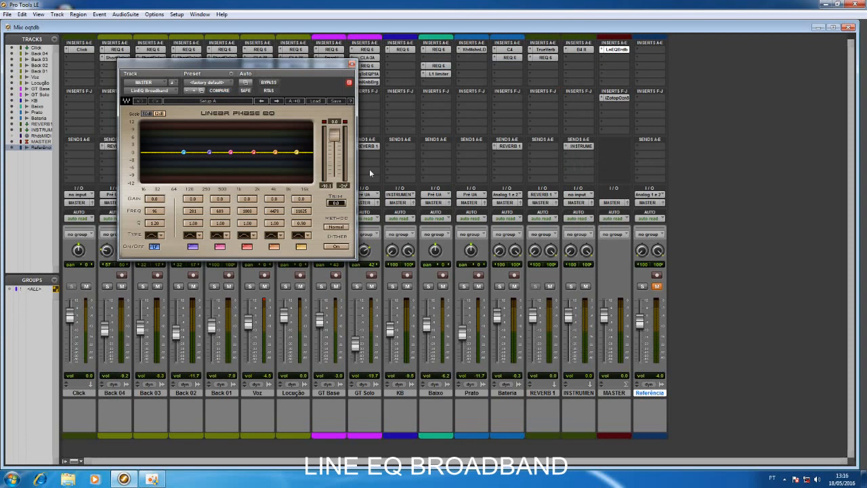
pyautogui.moveTo(276, 212)
pyautogui.mouseDown()
pyautogui.moveTo(277, 199)
pyautogui.moveTo(279, 210)
pyautogui.mouseUp()
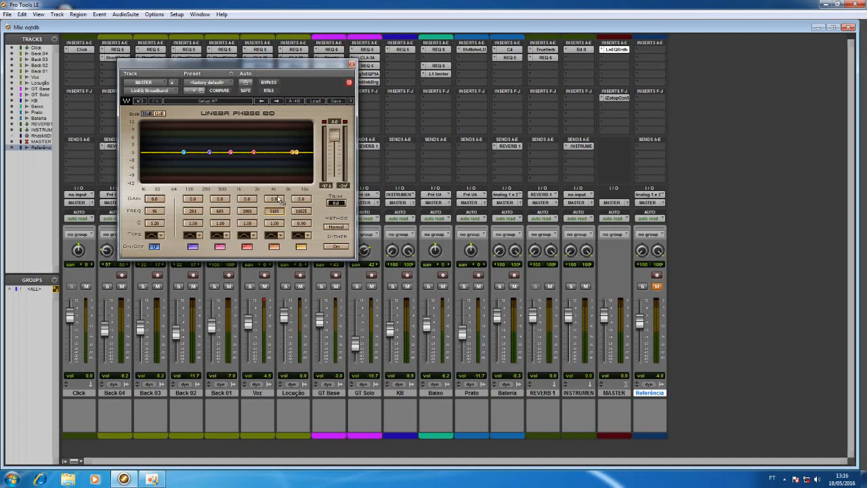
pyautogui.moveTo(278, 201); pyautogui.dragTo(278, 194)
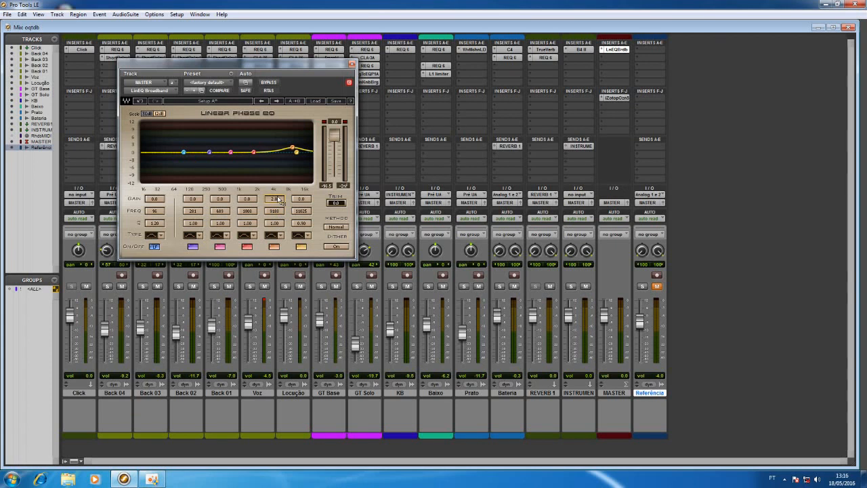
# Step: Play the mix to compare it with the LinEQ Broadband bypassed and active, and close the equalizer window
pyautogui.press('space')
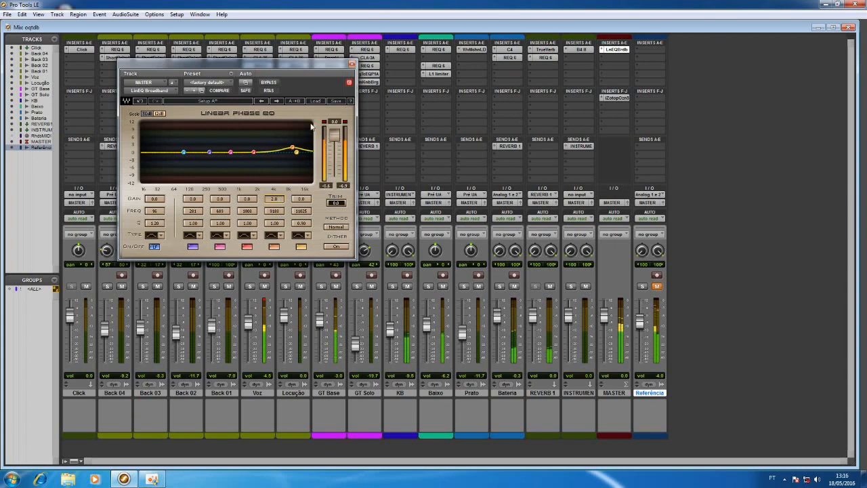
pyautogui.click(271, 83)
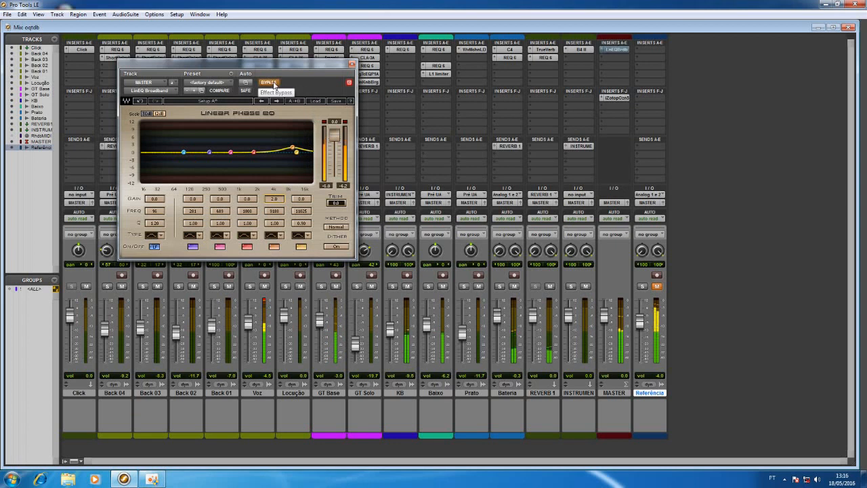
pyautogui.click(274, 83)
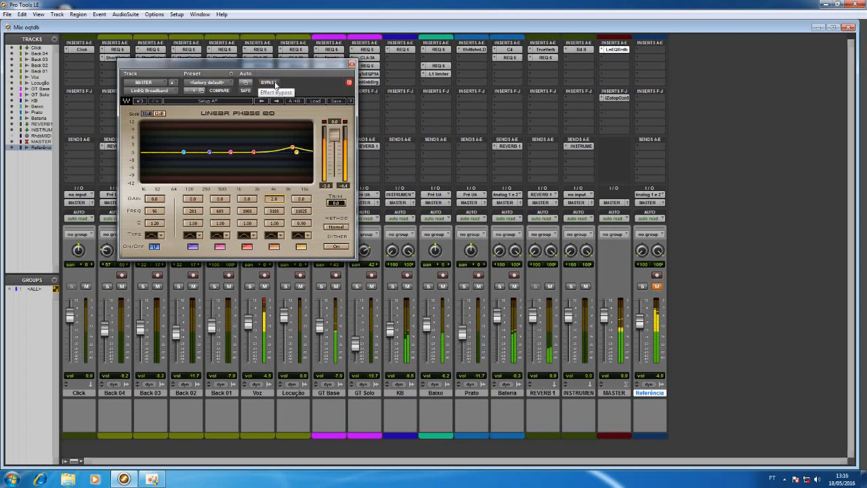
pyautogui.click(274, 83)
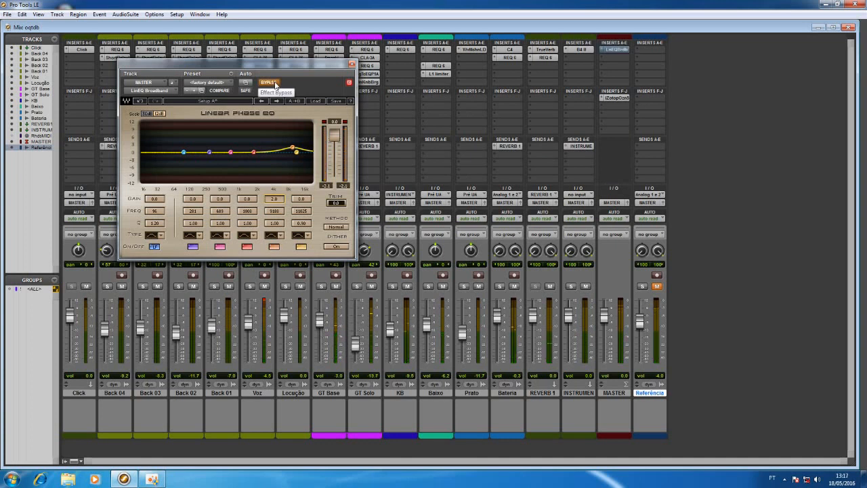
pyautogui.click(275, 83)
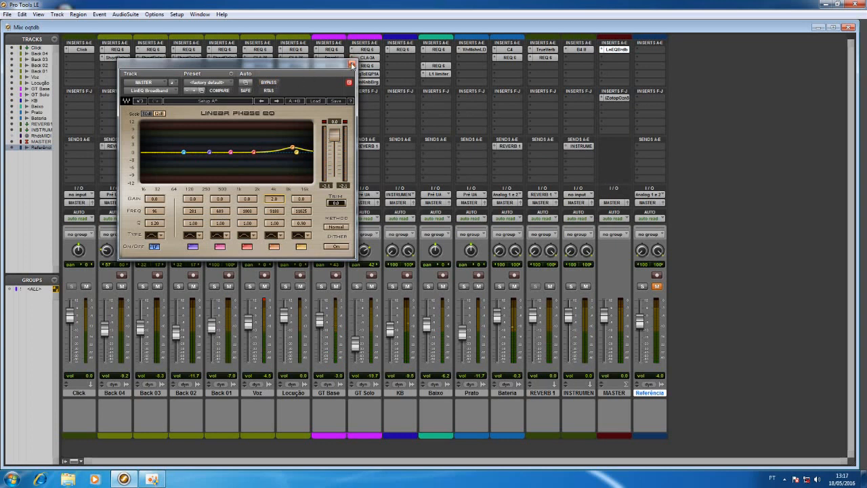
pyautogui.click(351, 63)
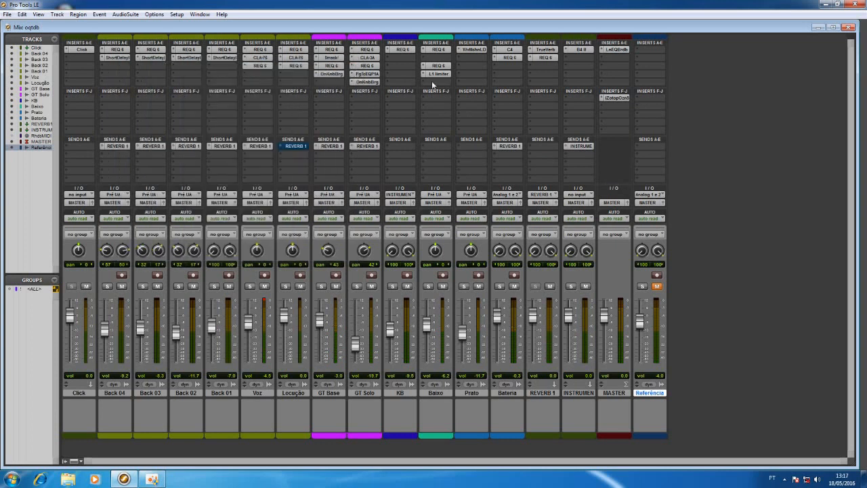
# Step: In Ozone 5's Equalizer on the MASTER track, hide Snapshot 0 and audition only the region around 221 Hz during playback
pyautogui.click(627, 98)
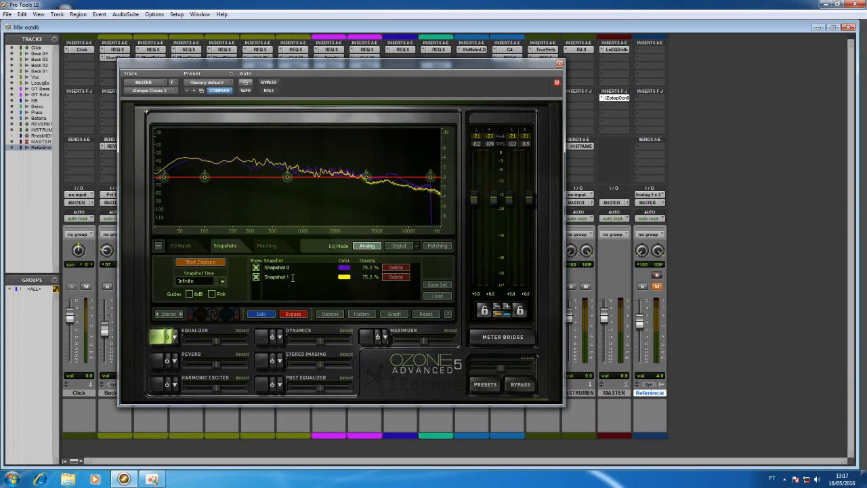
pyautogui.click(256, 267)
pyautogui.press('space')
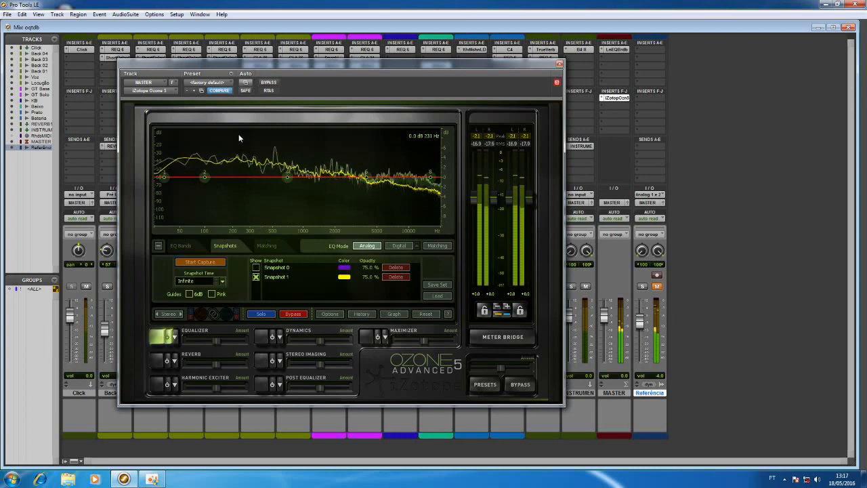
pyautogui.keyDown('alt'); pyautogui.click(236, 132); pyautogui.keyUp('alt')
pyautogui.keyDown('alt'); pyautogui.click(236, 133); pyautogui.keyUp('alt')
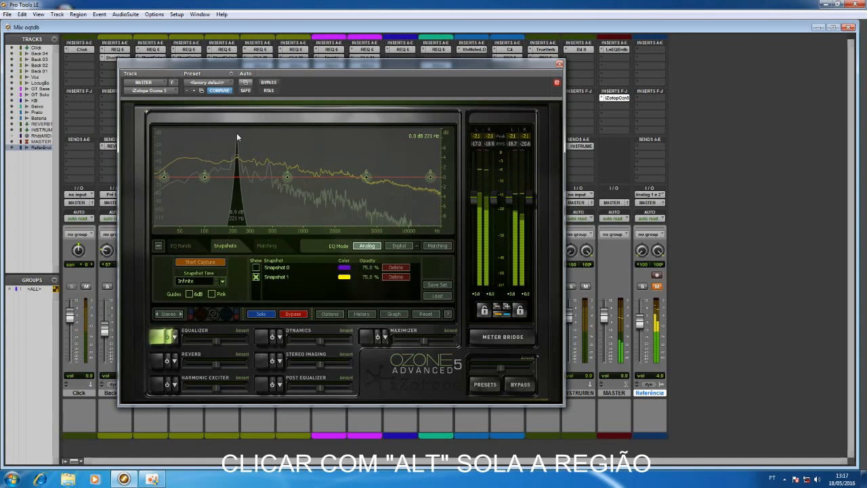
pyautogui.moveTo(236, 132); pyautogui.dragTo(236, 133)
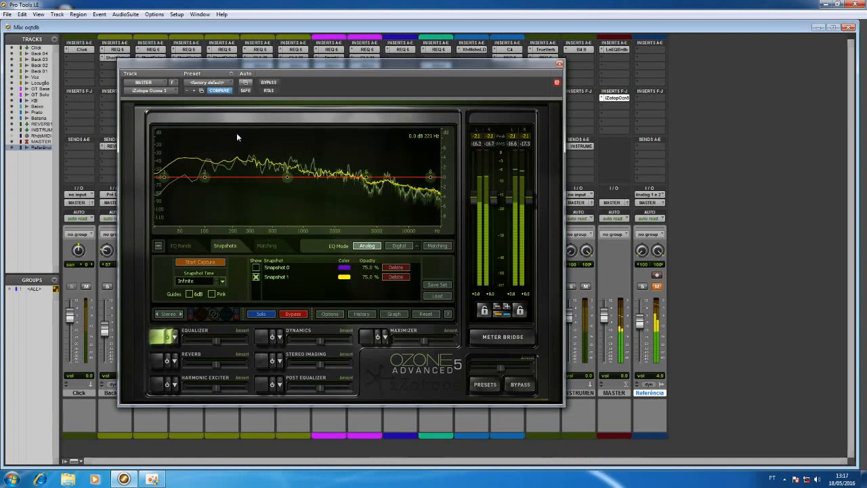
pyautogui.press('space')
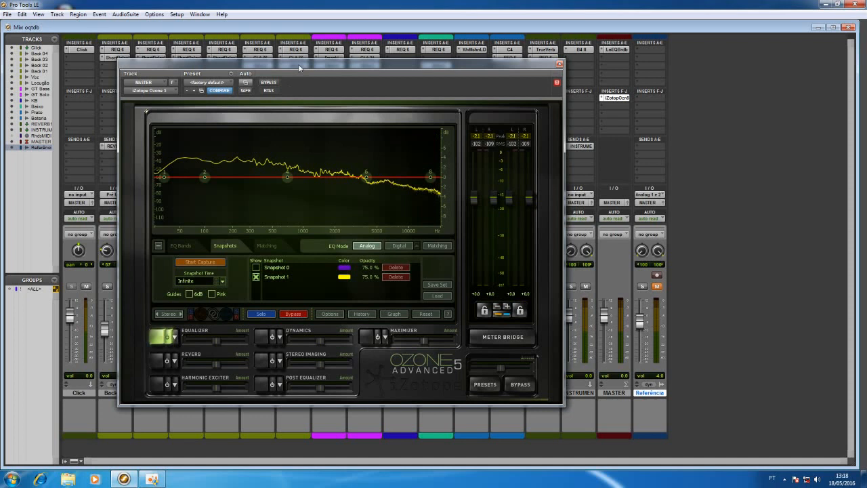
# Step: Open the MASTER track's LinEQ Broadband and try to set the lowest bell band's frequency to 220 Hz
pyautogui.click(616, 50)
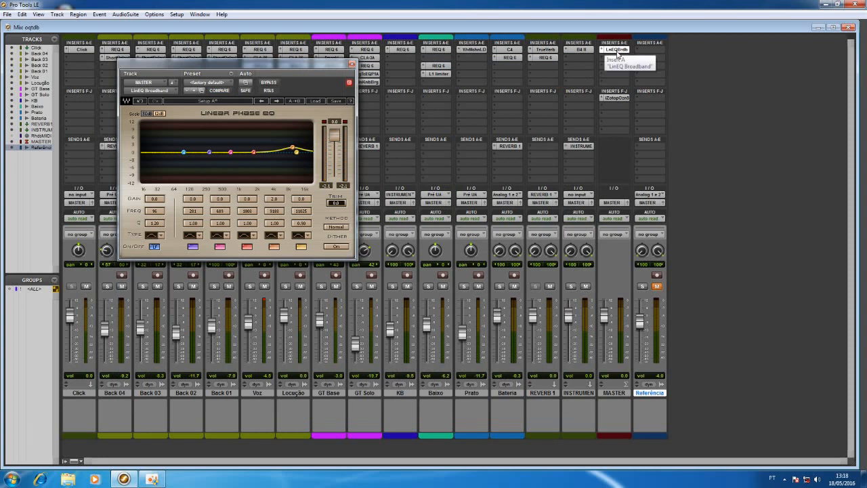
pyautogui.doubleClick(193, 211)
pyautogui.write('22')
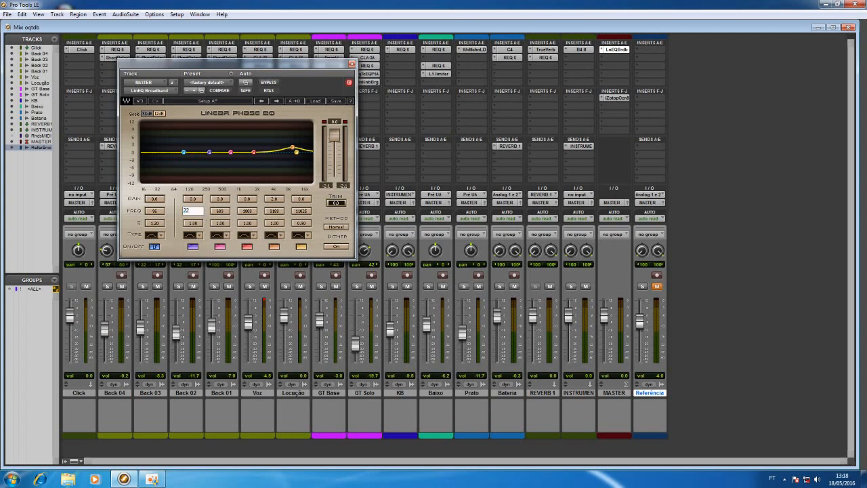
pyautogui.write('0')
pyautogui.press('Escape')
# Step: Cut the LinEQ's lowest bell band by about 1.4 dB with a narrower Q, and close the equalizer window
pyautogui.scroll(-14, 196, 203)
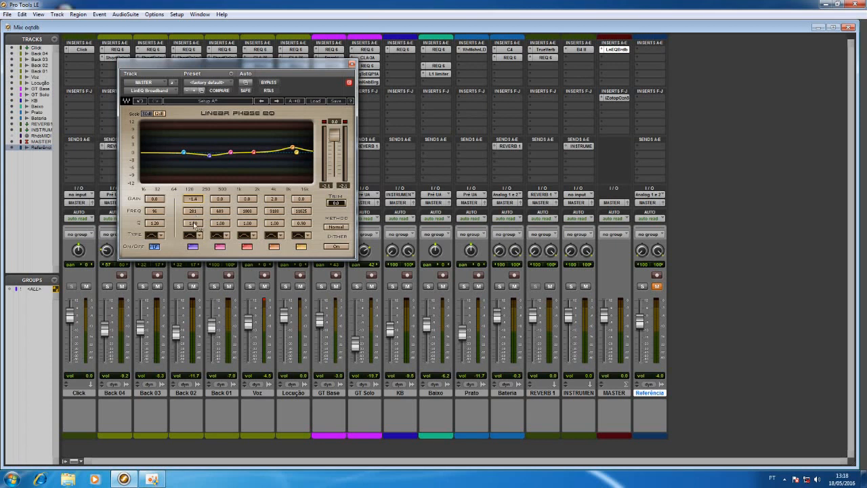
pyautogui.scroll(10, 201, 226)
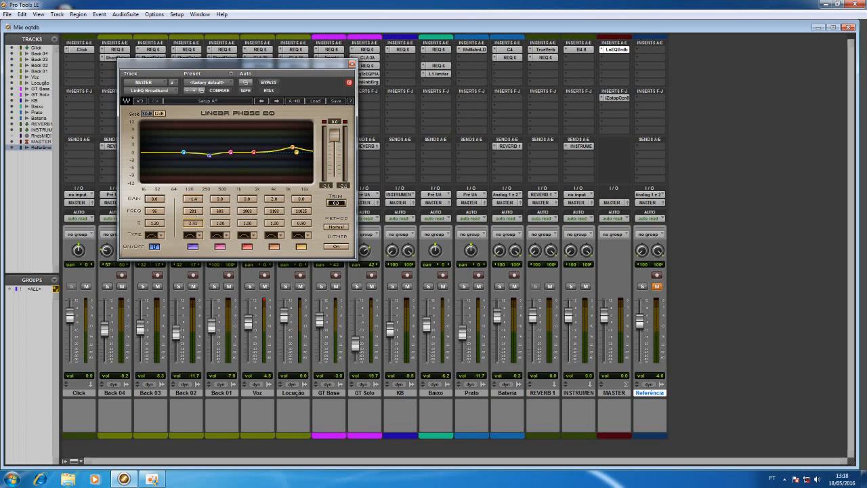
pyautogui.scroll(-10, 196, 224)
pyautogui.scroll(10, 195, 223)
pyautogui.click(350, 65)
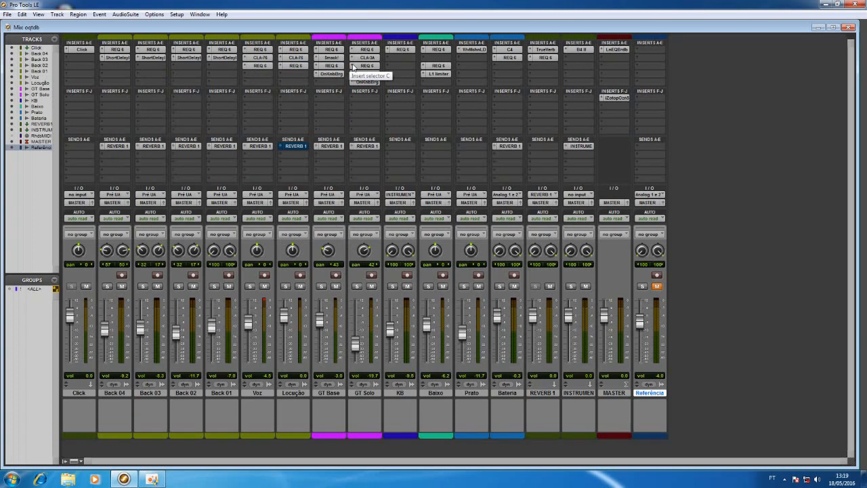
# Step: Insert the stereo L3 UltraMaximizer in the MASTER track's last insert slot
pyautogui.click(618, 130)
pyautogui.moveTo(643, 144)
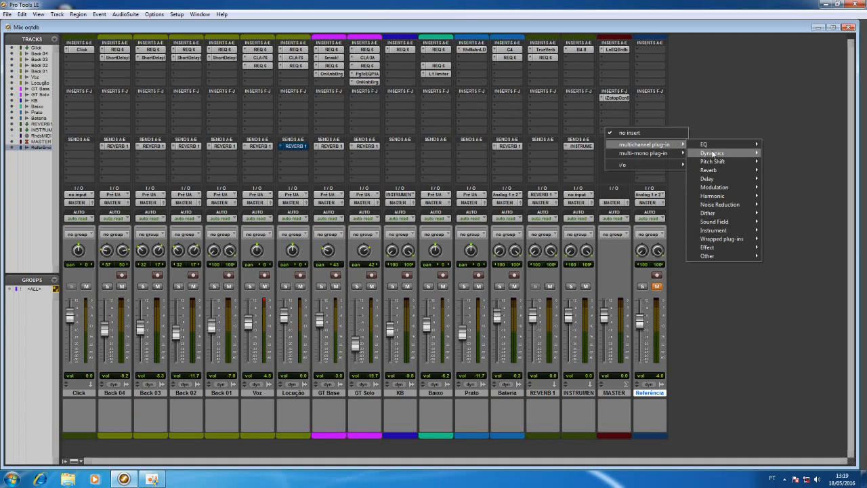
pyautogui.moveTo(715, 157)
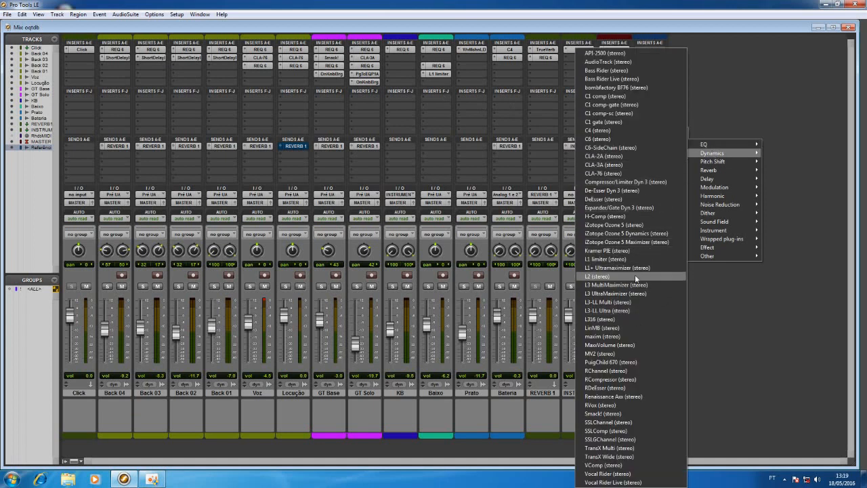
pyautogui.click(621, 293)
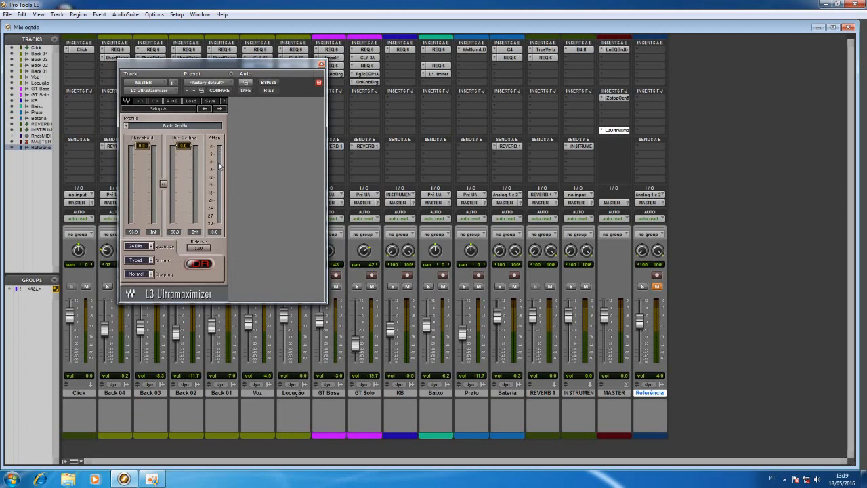
# Step: Play the mix, lower the L3 threshold to between -8 and -9 dB, and set the output ceiling to -0.2 dB
pyautogui.press('space')
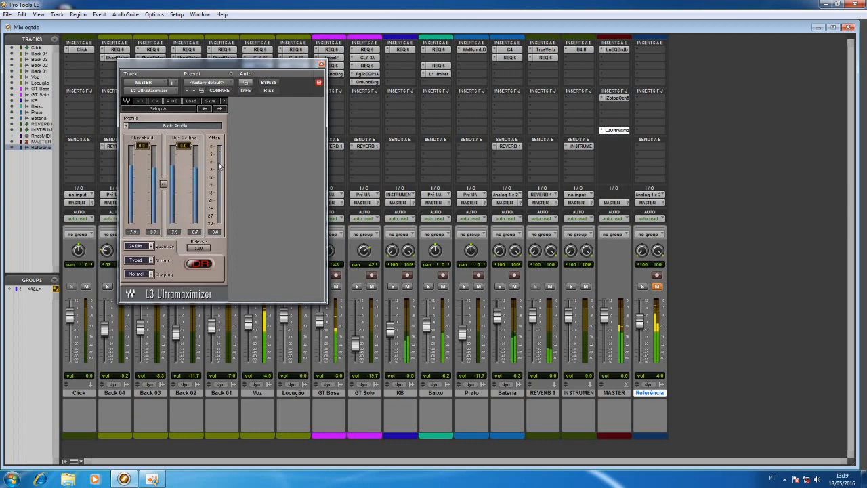
pyautogui.moveTo(141, 146); pyautogui.dragTo(141, 171)
pyautogui.click(142, 173)
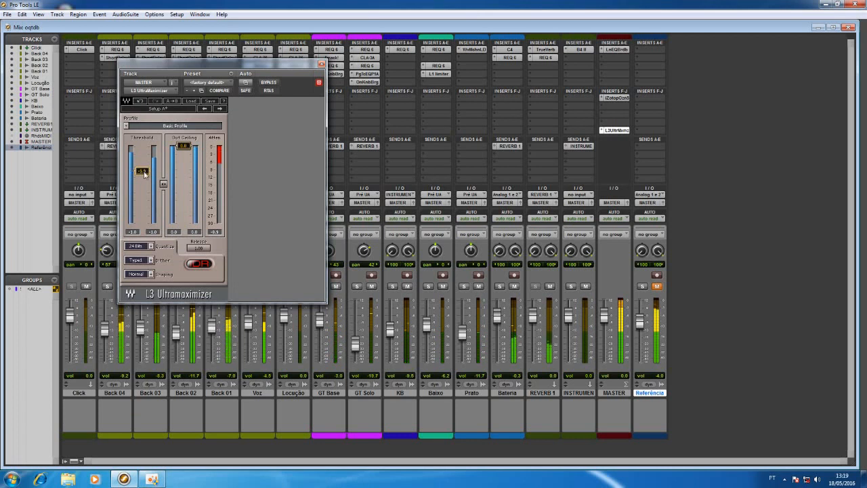
pyautogui.moveTo(143, 173); pyautogui.dragTo(144, 170)
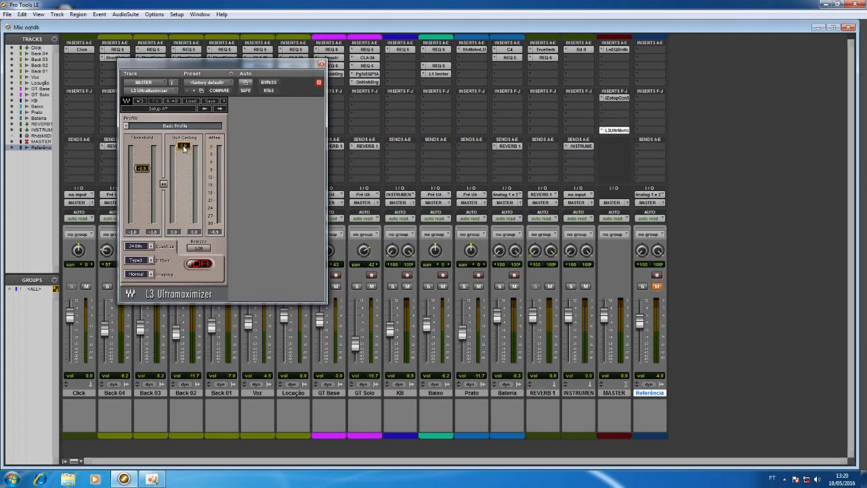
pyautogui.moveTo(186, 147); pyautogui.dragTo(187, 149)
# Step: Set the L3 quantization to 16 bits, keeping Type1 dither and Normal shaping
pyautogui.click(151, 247)
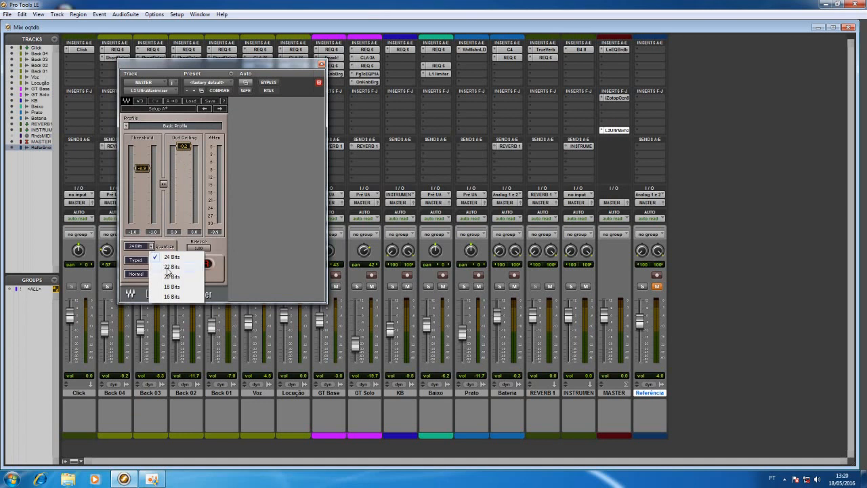
pyautogui.click(172, 297)
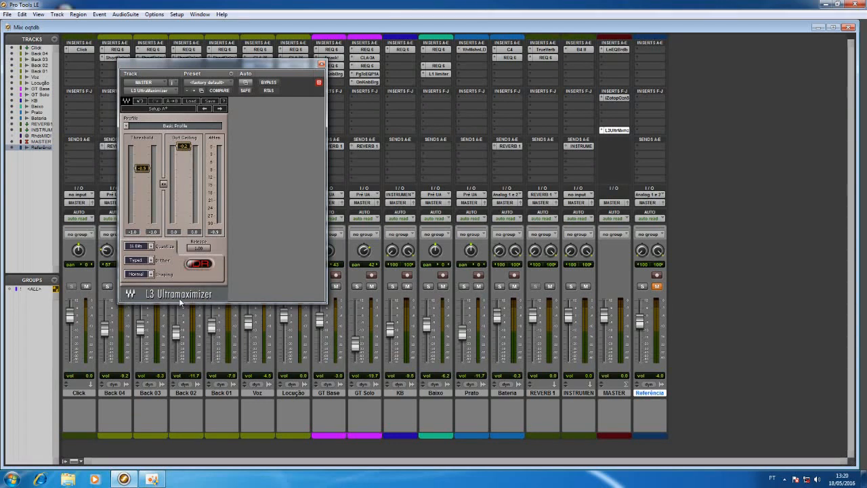
pyautogui.click(151, 261)
pyautogui.click(172, 282)
pyautogui.click(151, 273)
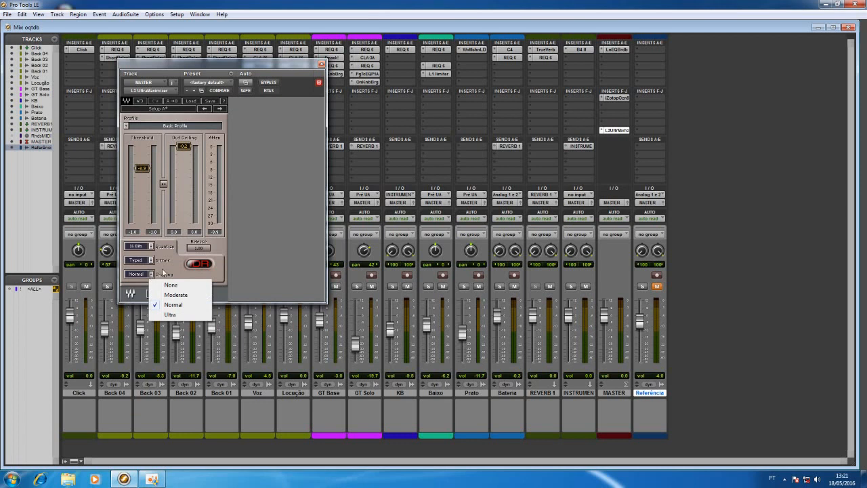
pyautogui.click(163, 272)
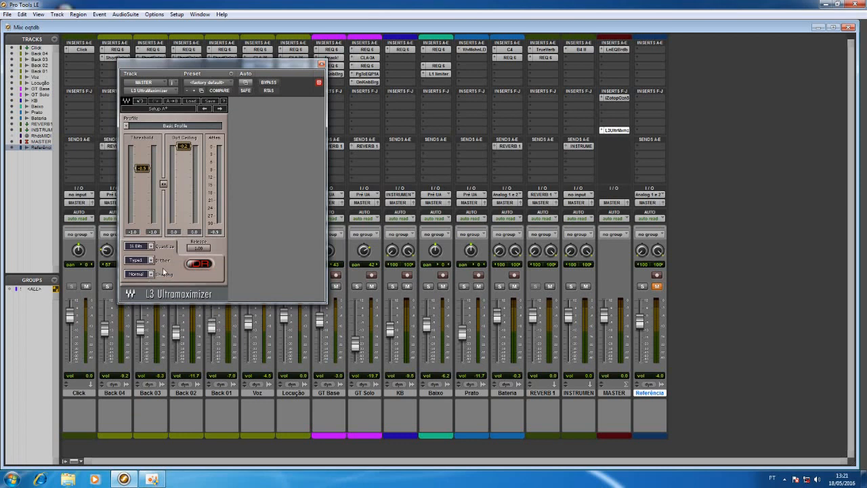